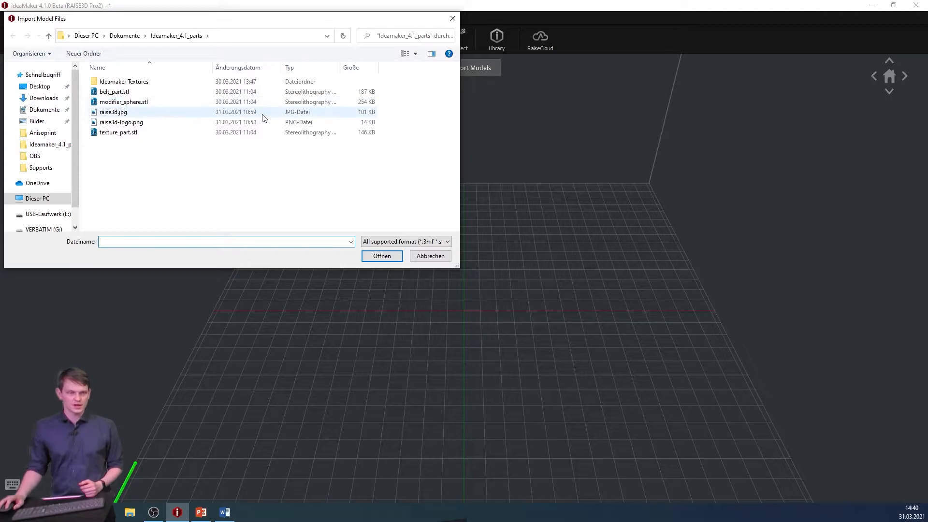
Import the model file texture_part.stl from the Ideamaker_4.1_parts folder onto the build plate.
{"action": "left_click", "coordinate": [148, 135]}
{"action": "left_click", "coordinate": [381, 257]}
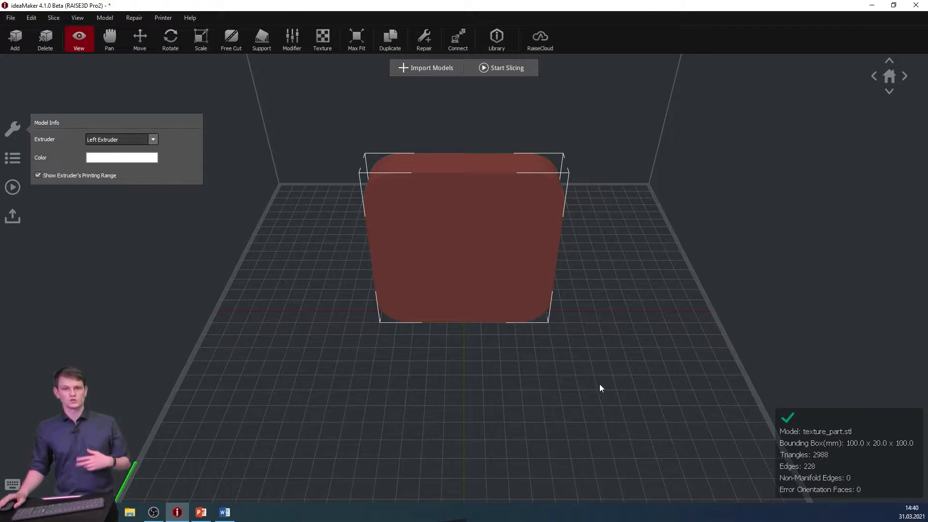
{"action": "left_click_drag", "start_coordinate": [624, 399], "coordinate": [455, 242]}
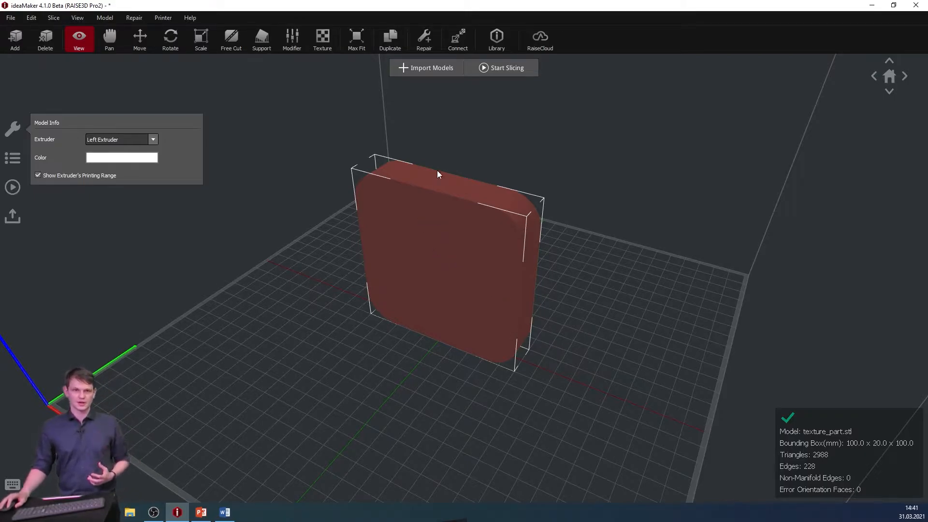
Open the texture settings for the imported part and set its surface to Custom Texture.
{"action": "left_click", "coordinate": [323, 40]}
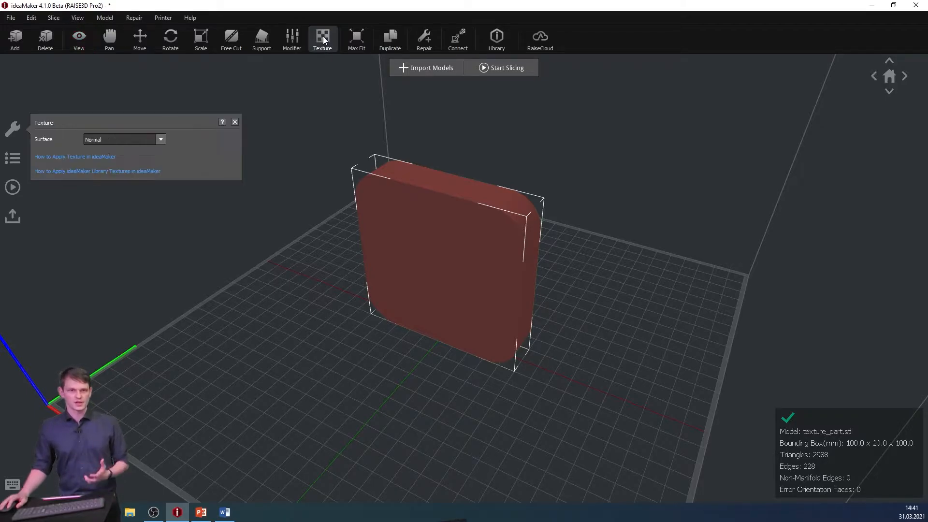
{"action": "left_click", "coordinate": [161, 140]}
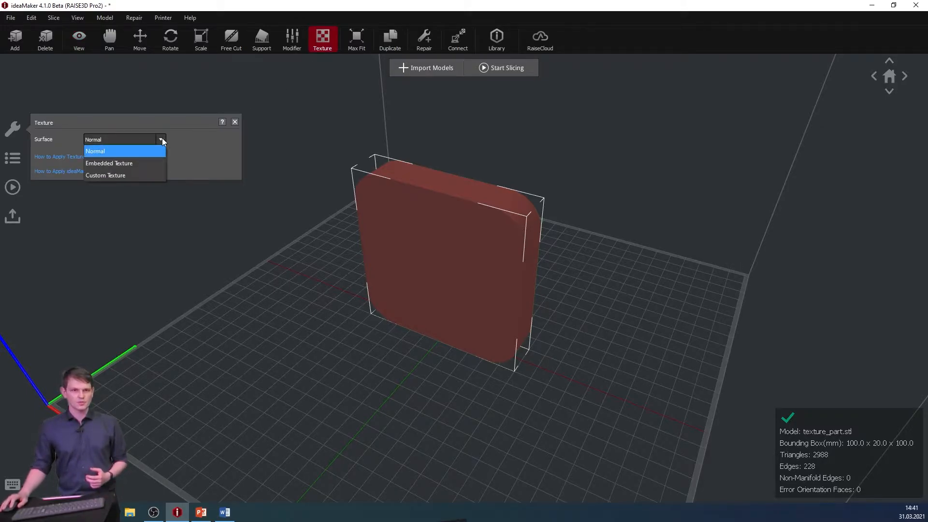
{"action": "left_click", "coordinate": [130, 176]}
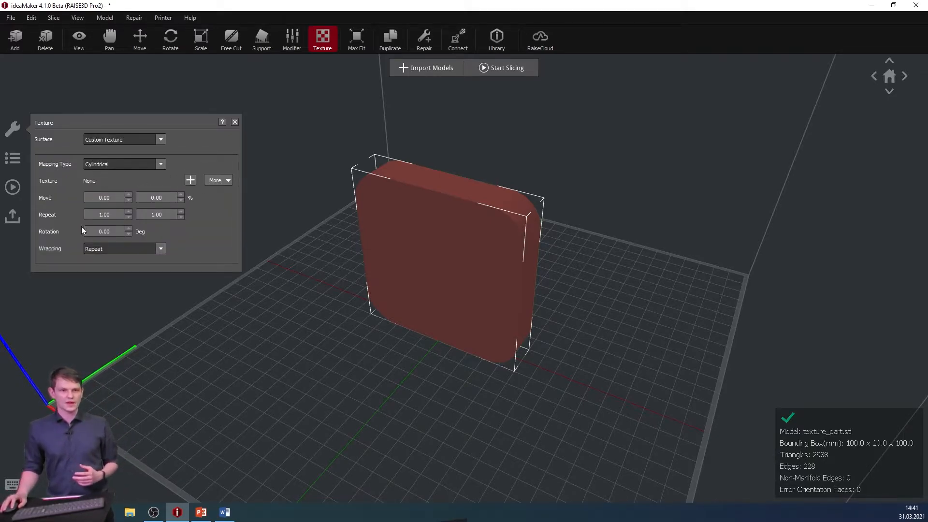
Load 6778590742899068928.texture from the Ideamaker Textures folder onto the part and accept overriding the texture parameters.
{"action": "left_click", "coordinate": [190, 180]}
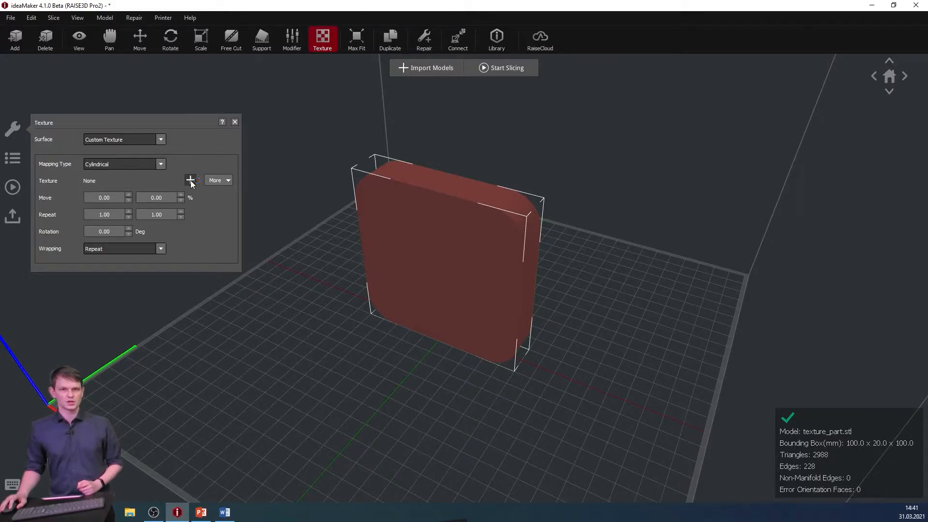
{"action": "left_click", "coordinate": [217, 181]}
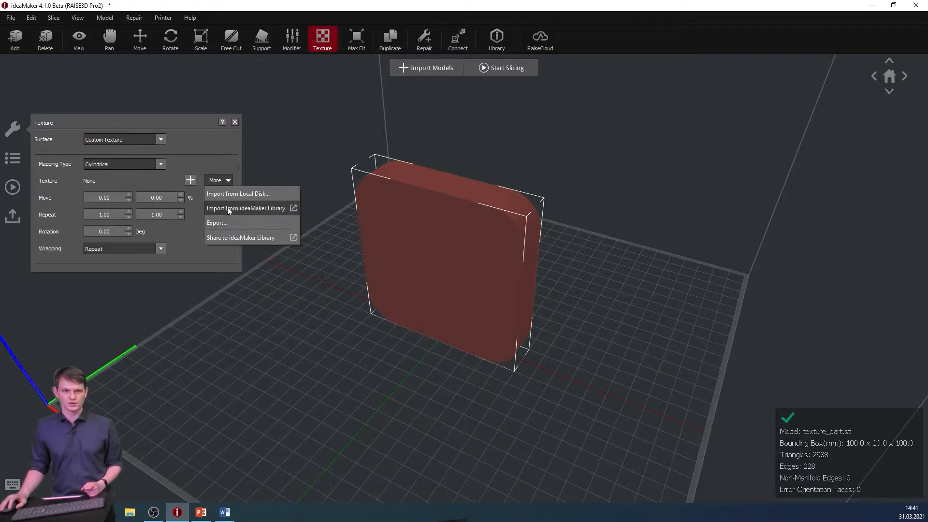
{"action": "left_click", "coordinate": [190, 181]}
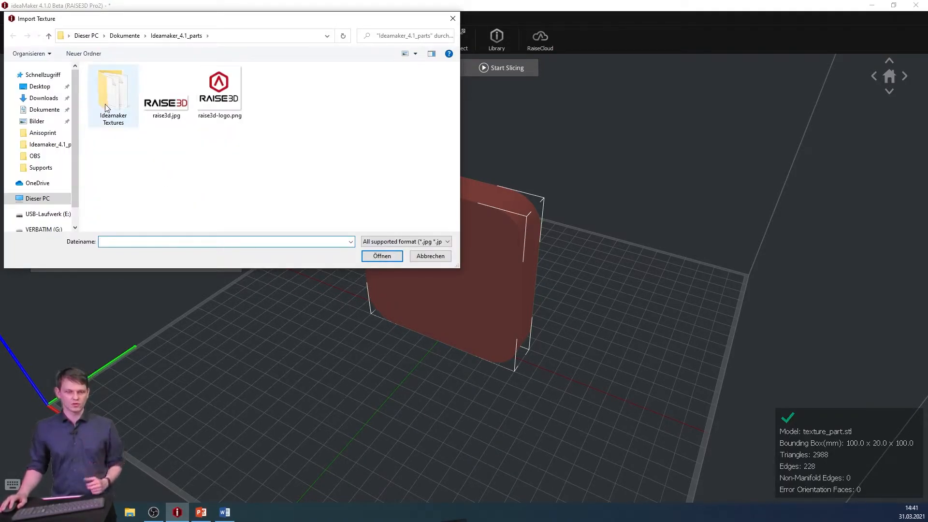
{"action": "double_click", "coordinate": [110, 103]}
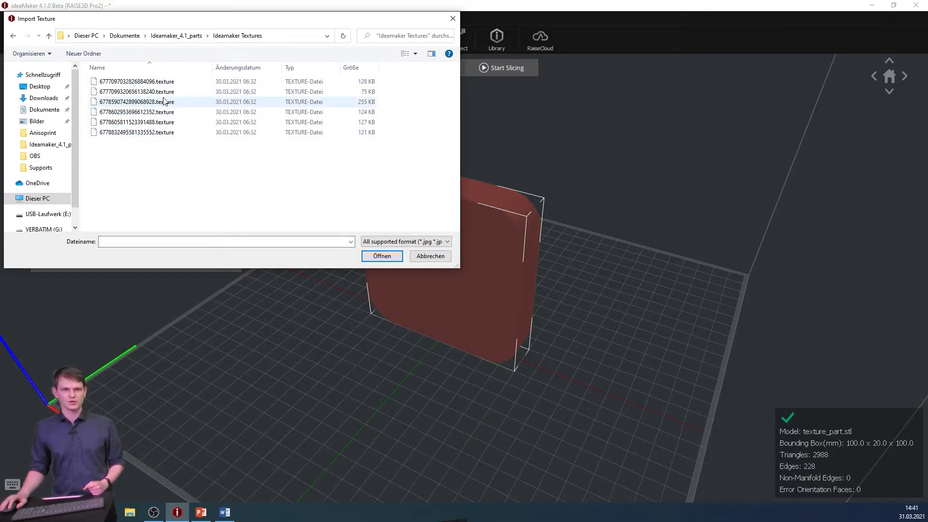
{"action": "double_click", "coordinate": [141, 102]}
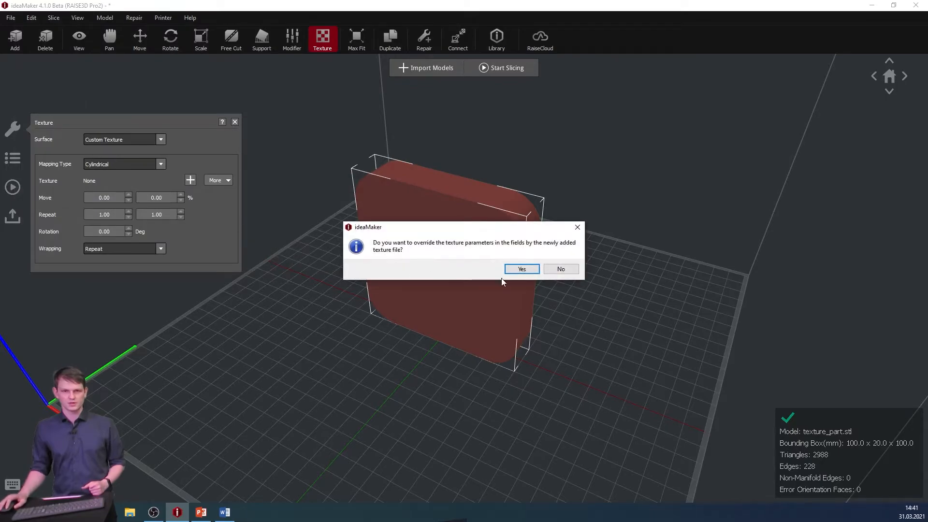
{"action": "left_click", "coordinate": [522, 269]}
Set the brick texture's mapping type to Cube.
{"action": "right_click_drag", "start_coordinate": [425, 293], "coordinate": [437, 317]}
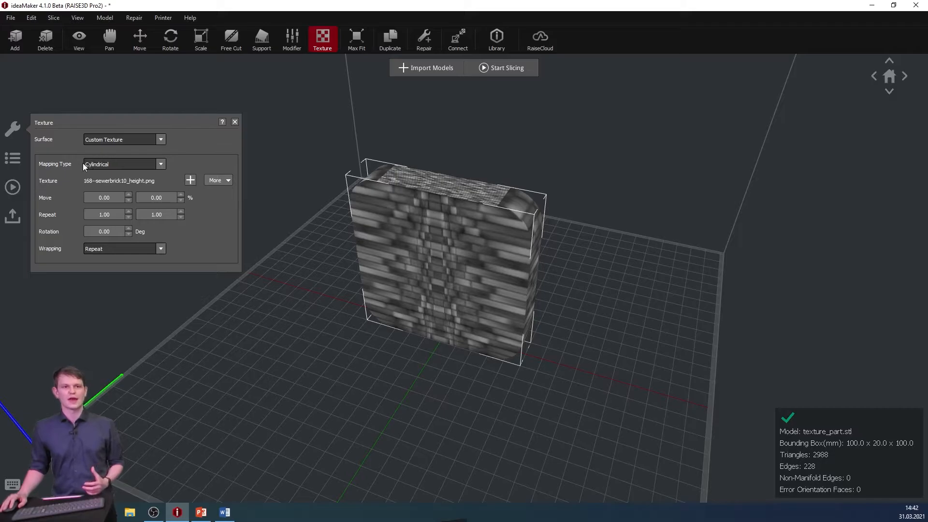
{"action": "left_click", "coordinate": [133, 169]}
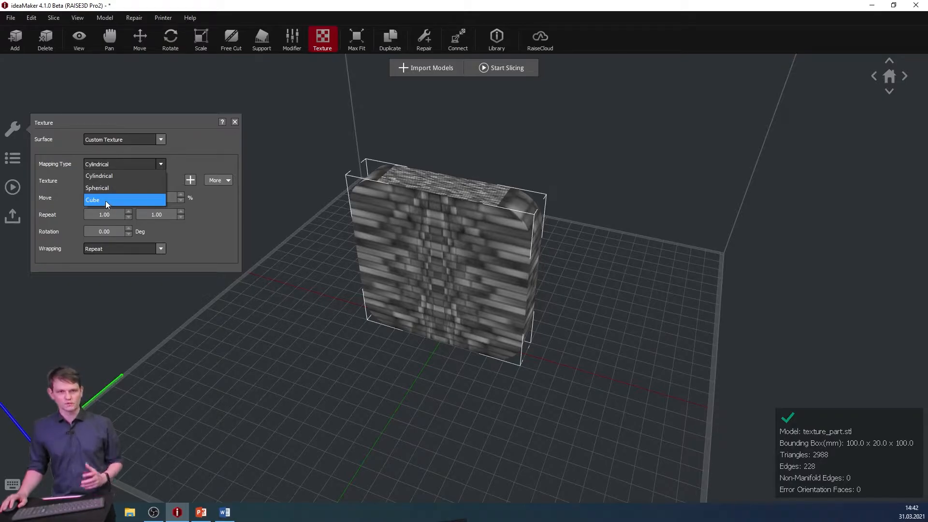
{"action": "left_click", "coordinate": [106, 201]}
Set the first Move value of the brick texture to 12%.
{"action": "left_click_drag", "start_coordinate": [297, 257], "coordinate": [497, 199]}
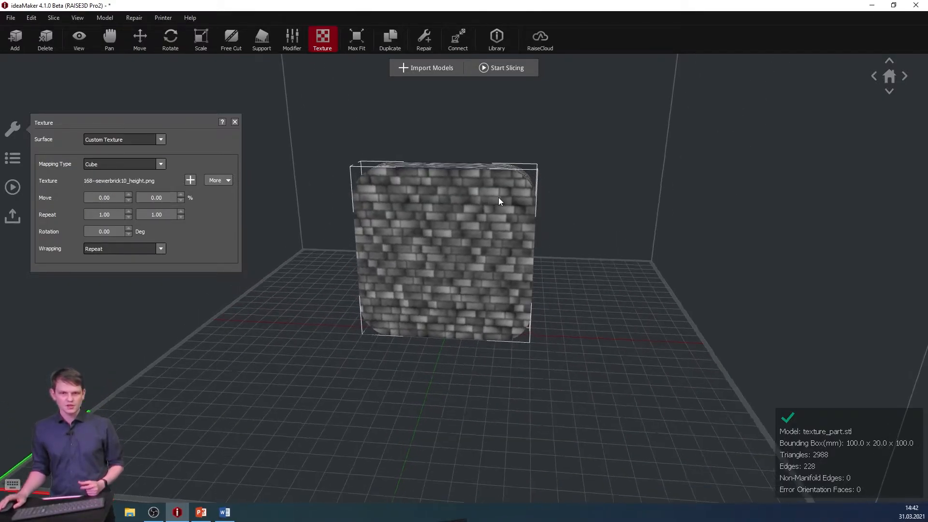
{"action": "scroll", "coordinate": [436, 242], "scroll_direction": "up", "scroll_amount": 3}
{"action": "scroll", "coordinate": [444, 226], "scroll_direction": "up", "scroll_amount": 3}
{"action": "right_click_drag", "start_coordinate": [473, 227], "coordinate": [462, 263]}
{"action": "left_click_drag", "start_coordinate": [434, 181], "coordinate": [445, 225]}
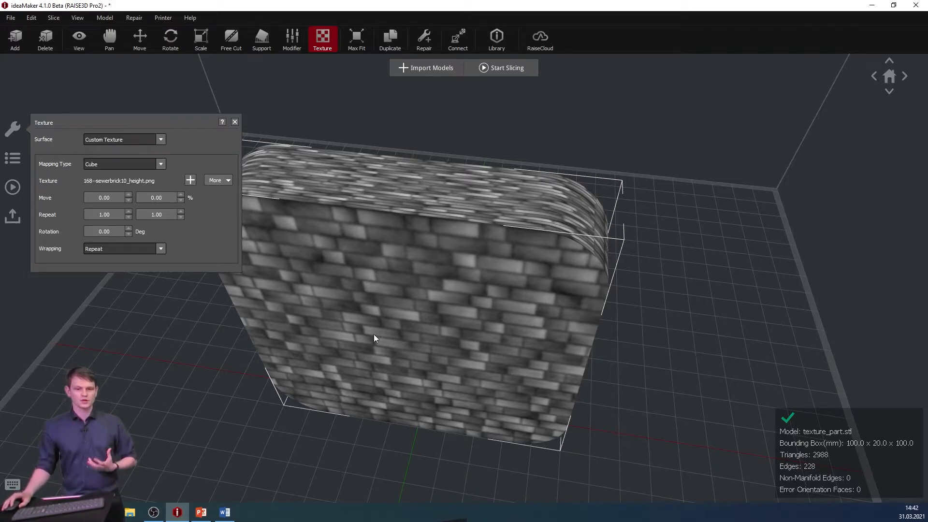
{"action": "right_click_drag", "start_coordinate": [316, 304], "coordinate": [318, 267]}
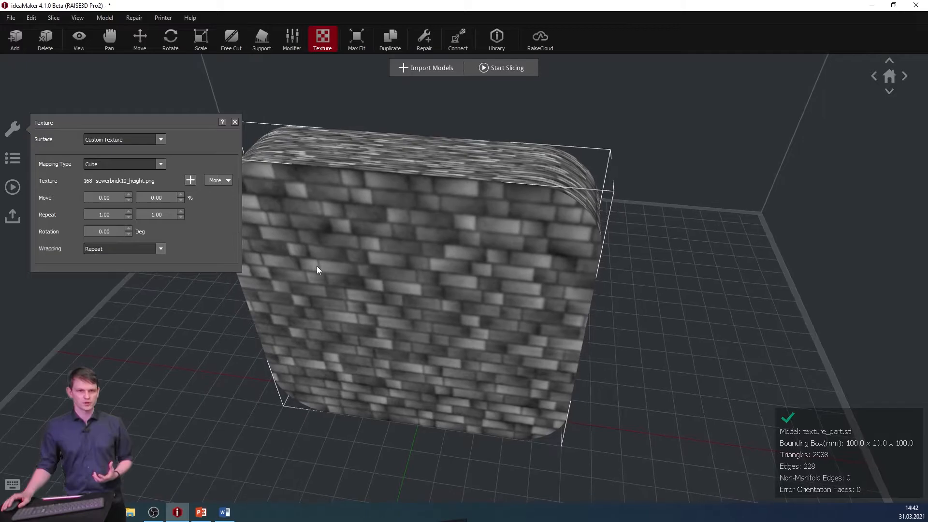
{"action": "left_click", "coordinate": [129, 194]}
{"action": "left_click", "coordinate": [128, 195]}
{"action": "left_click", "coordinate": [129, 195]}
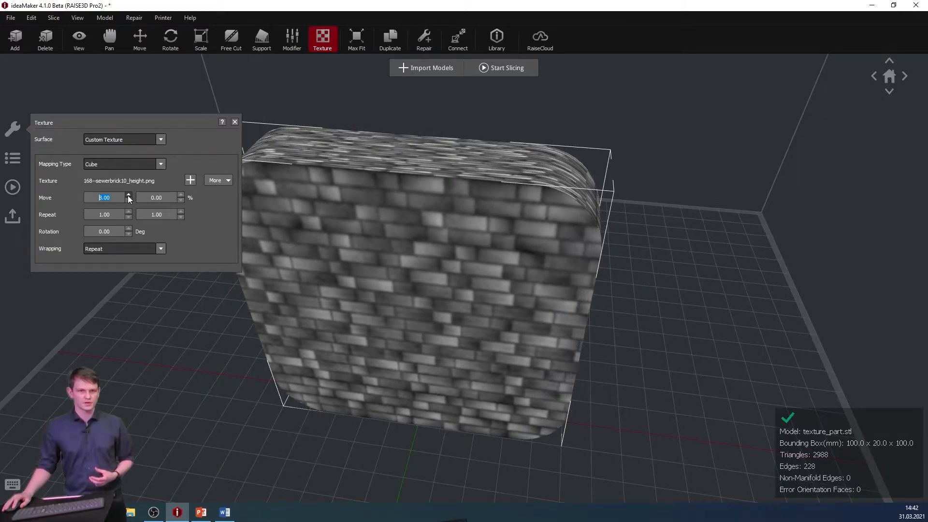
{"action": "left_click", "coordinate": [128, 196]}
{"action": "left_click", "coordinate": [128, 196]}
{"action": "left_click", "coordinate": [128, 195]}
{"action": "left_click", "coordinate": [128, 195]}
Set the second Move value of the brick texture to 9%.
{"action": "left_click", "coordinate": [181, 195]}
{"action": "left_click", "coordinate": [180, 195]}
{"action": "left_click", "coordinate": [181, 196]}
{"action": "left_click", "coordinate": [181, 195]}
{"action": "left_click", "coordinate": [181, 195]}
{"action": "left_click", "coordinate": [181, 196]}
{"action": "left_click", "coordinate": [180, 196]}
{"action": "left_click", "coordinate": [180, 196]}
{"action": "left_click", "coordinate": [180, 195]}
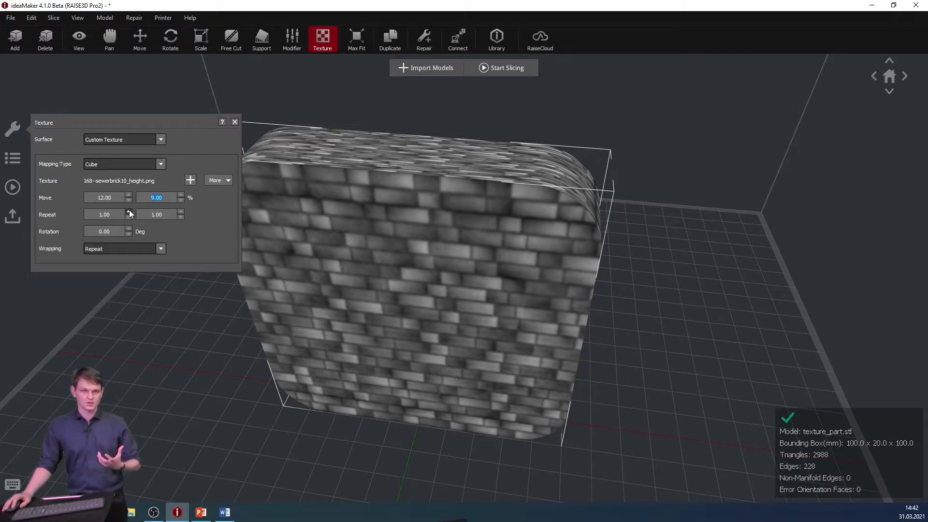
Set both texture repeat values to 3 and rotate the brick texture to 16 degrees.
{"action": "left_click", "coordinate": [129, 212]}
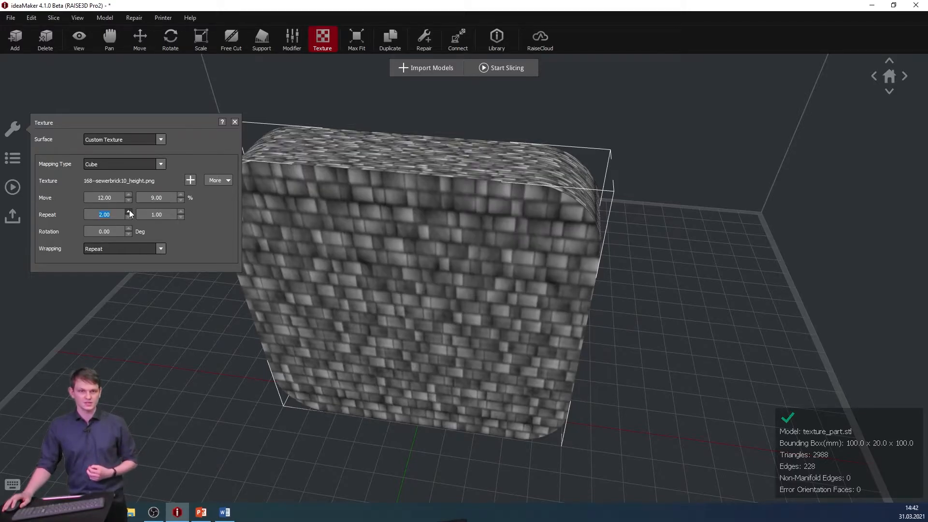
{"action": "left_click", "coordinate": [129, 212]}
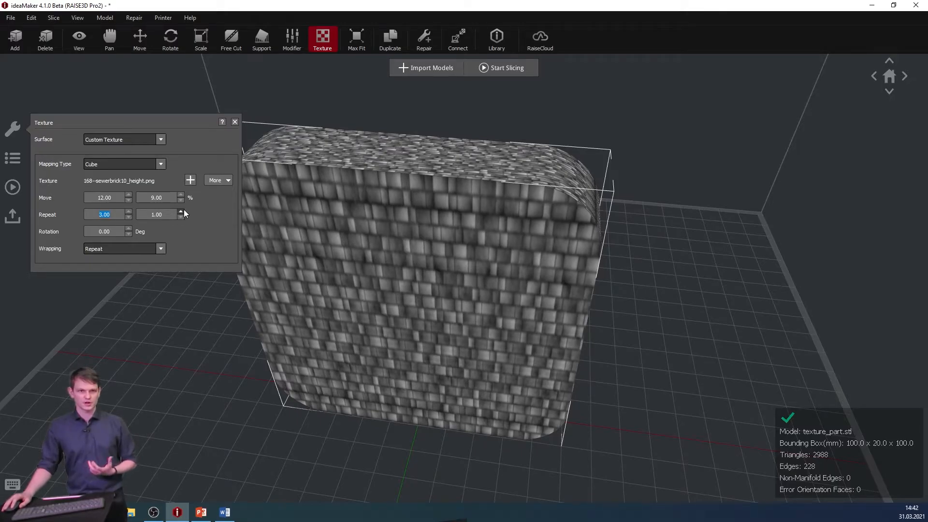
{"action": "left_click", "coordinate": [181, 212]}
{"action": "left_click", "coordinate": [181, 212]}
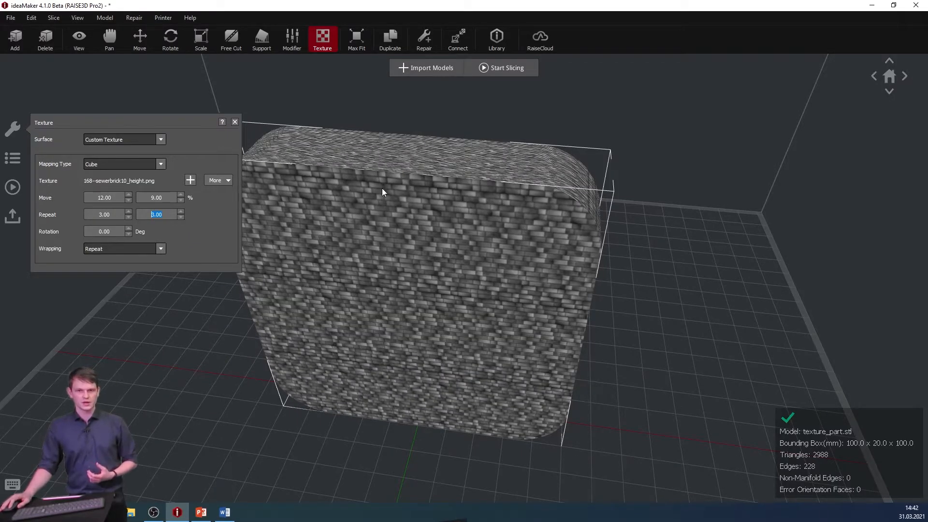
{"action": "left_click", "coordinate": [129, 227]}
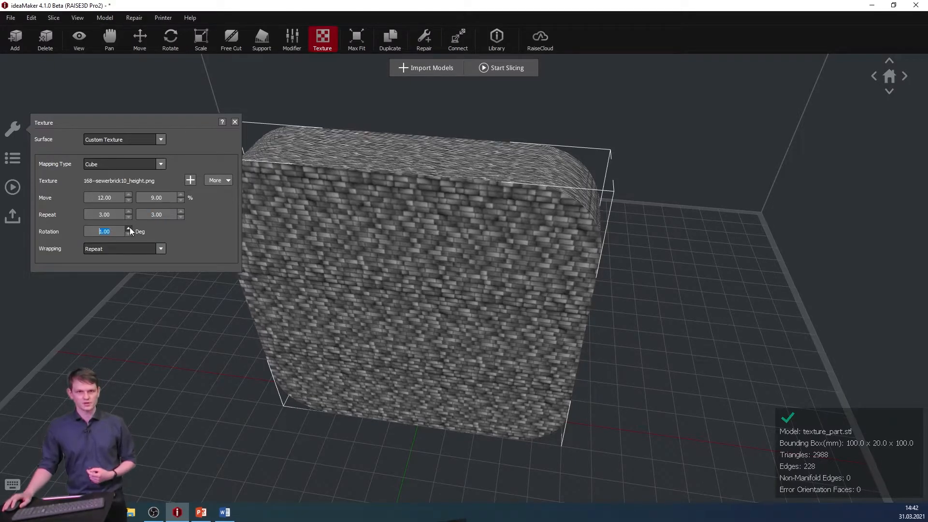
{"action": "left_click", "coordinate": [130, 228]}
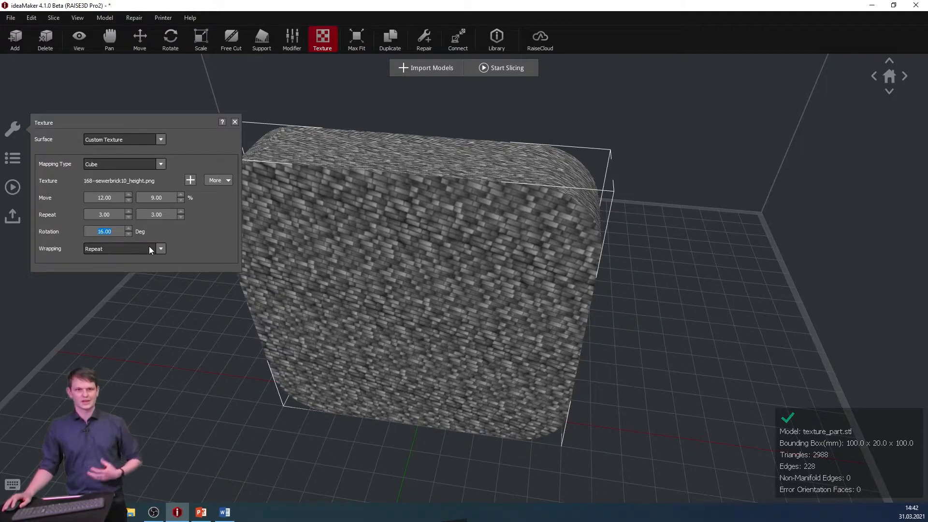
Try the Mirror, Clamp To Edge and Clamp To Border wrapping modes on the texture, and set wrapping back to Repeat.
{"action": "left_click", "coordinate": [152, 250]}
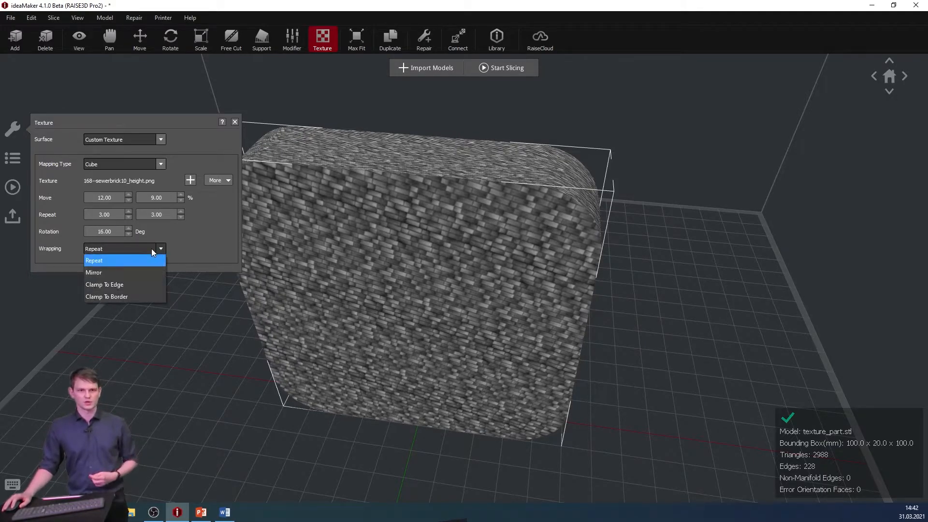
{"action": "left_click", "coordinate": [112, 274]}
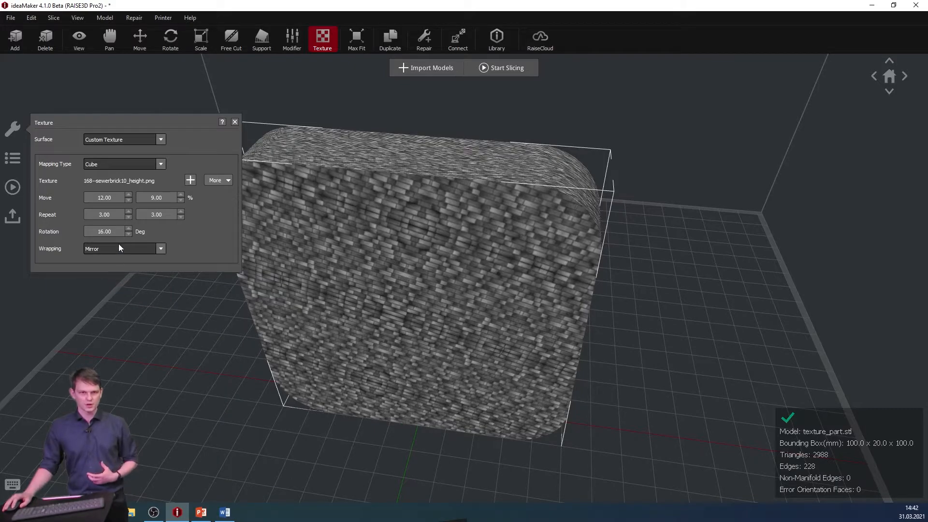
{"action": "left_click", "coordinate": [119, 248]}
{"action": "left_click", "coordinate": [118, 284]}
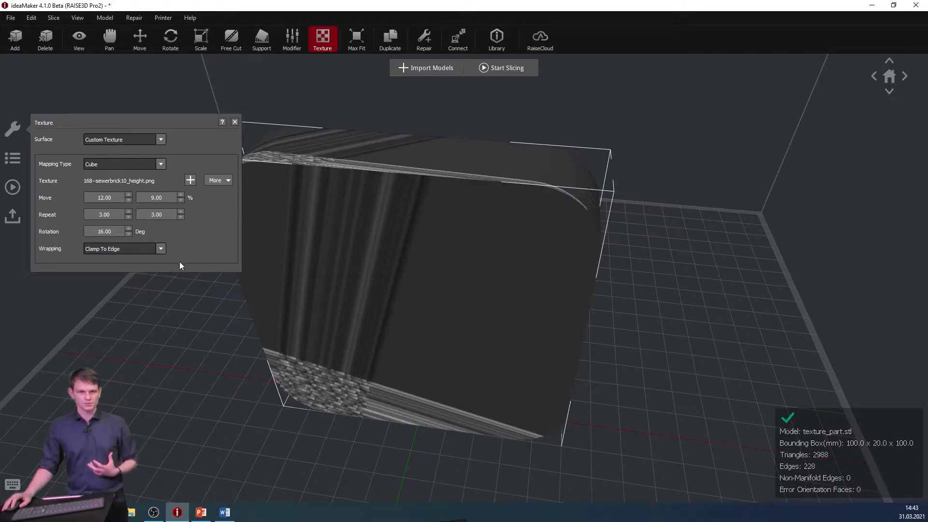
{"action": "left_click", "coordinate": [142, 252]}
{"action": "left_click", "coordinate": [126, 291]}
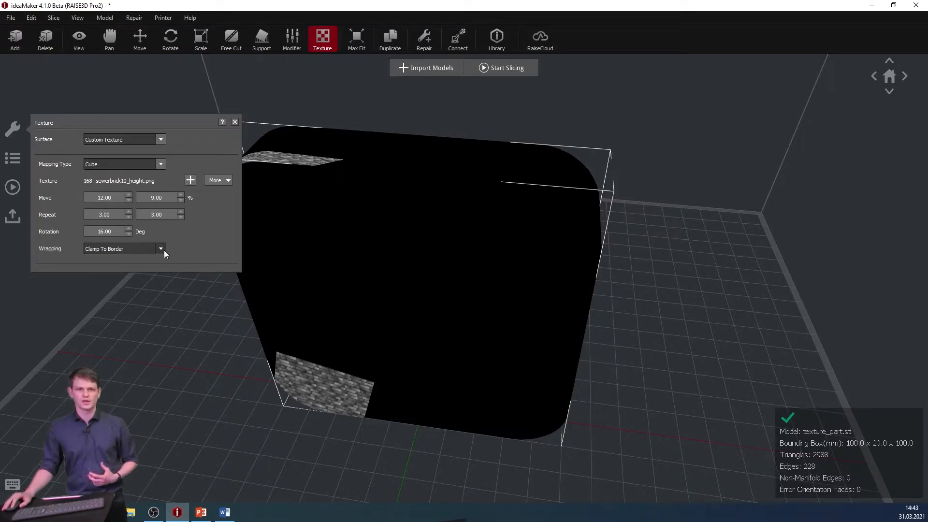
{"action": "left_click", "coordinate": [126, 249]}
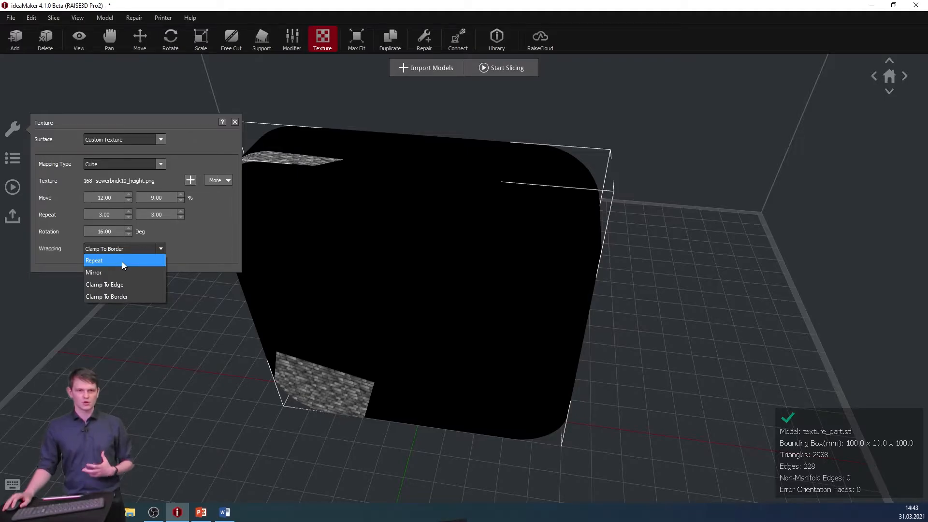
{"action": "left_click", "coordinate": [121, 262]}
Reset the brick texture's rotation to 0 degrees.
{"action": "left_click", "coordinate": [129, 234]}
{"action": "left_click", "coordinate": [129, 234]}
{"action": "left_click", "coordinate": [129, 235]}
{"action": "left_click", "coordinate": [129, 234]}
{"action": "left_click", "coordinate": [130, 234]}
{"action": "left_click", "coordinate": [129, 234]}
{"action": "left_click", "coordinate": [129, 234]}
{"action": "left_click", "coordinate": [130, 234]}
{"action": "left_click", "coordinate": [129, 234]}
{"action": "left_click", "coordinate": [129, 234]}
{"action": "left_click", "coordinate": [130, 234]}
{"action": "left_click", "coordinate": [129, 234]}
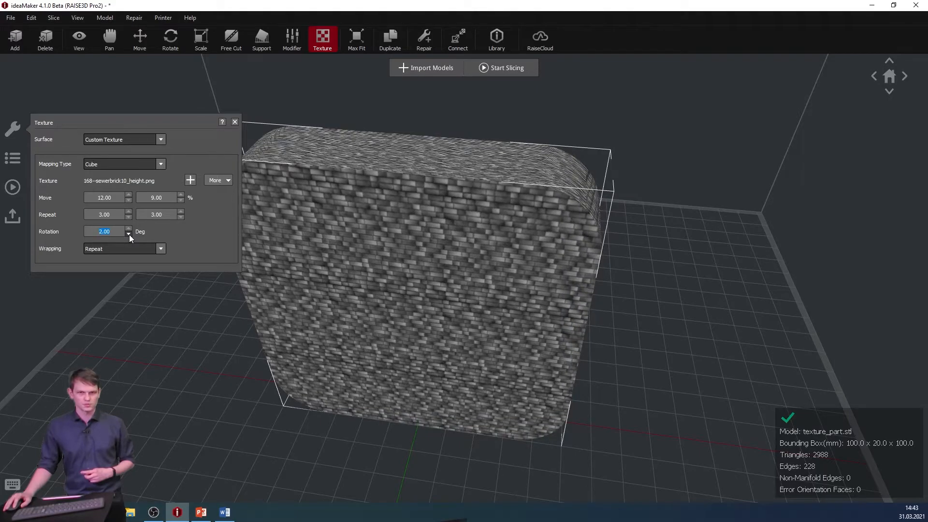
{"action": "left_click", "coordinate": [129, 234]}
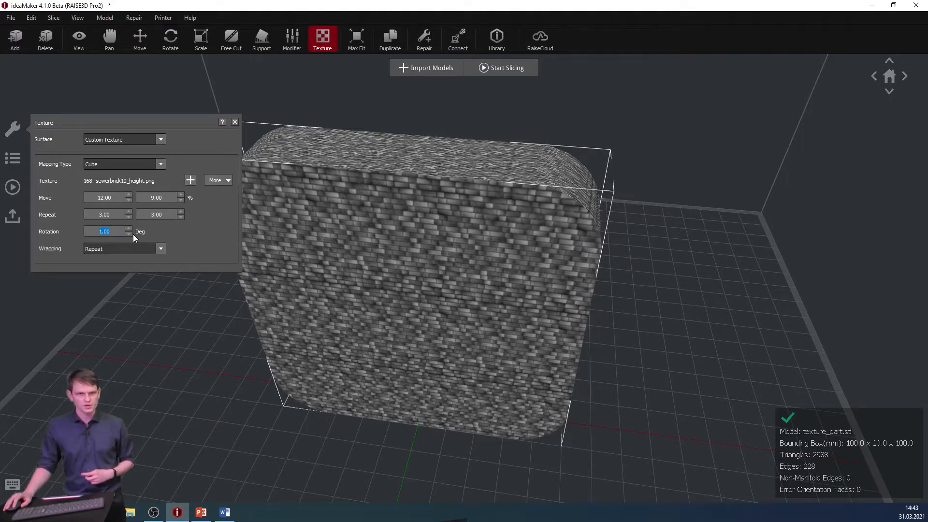
{"action": "left_click", "coordinate": [129, 234]}
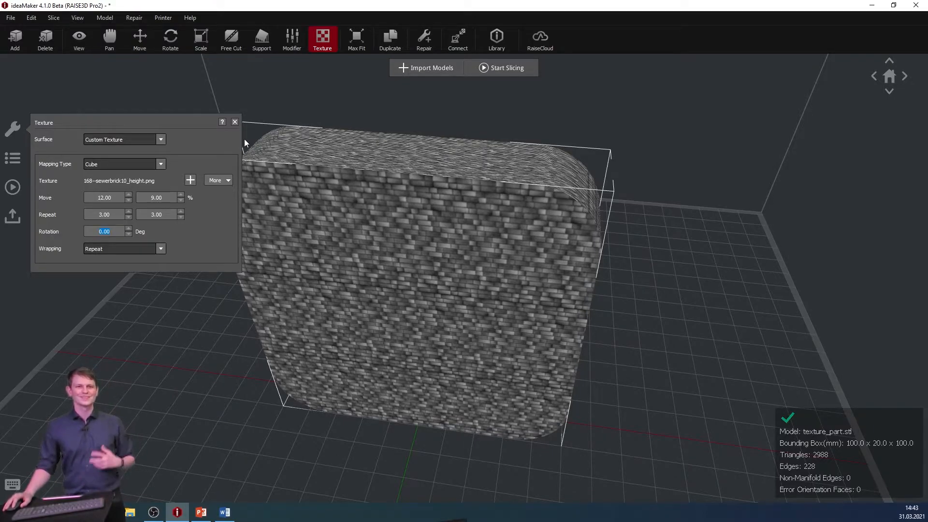
Deselect and reselect the textured part, and reduce both texture repeat values to 1.
{"action": "left_click", "coordinate": [288, 104]}
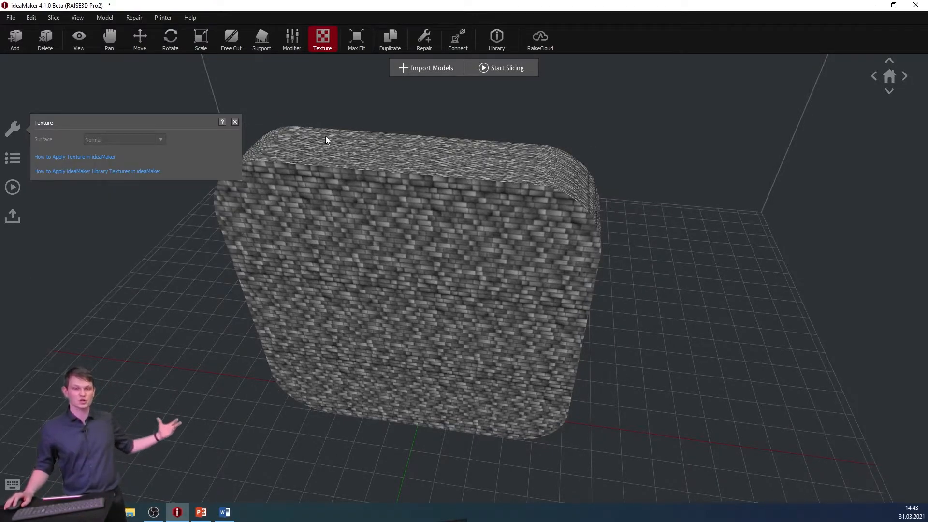
{"action": "left_click", "coordinate": [326, 213]}
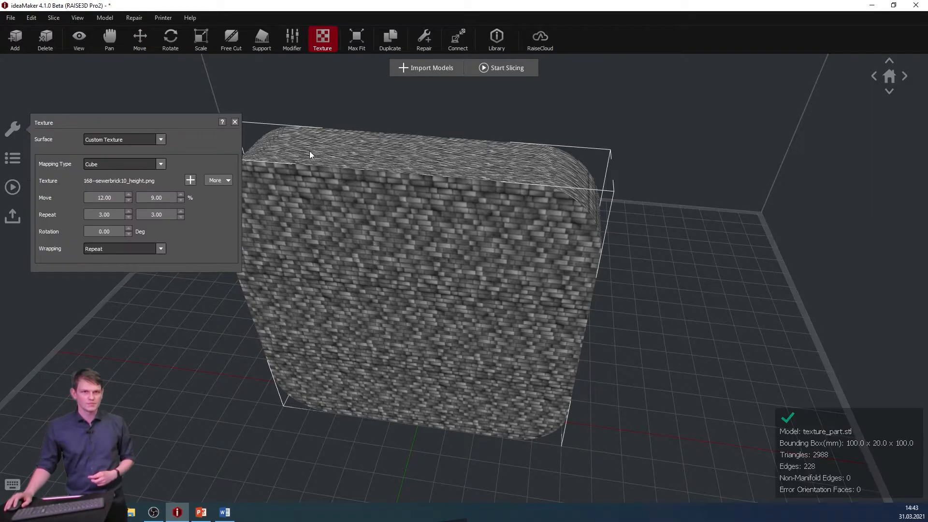
{"action": "left_click", "coordinate": [129, 216]}
{"action": "left_click", "coordinate": [130, 216]}
{"action": "left_click", "coordinate": [181, 218]}
{"action": "left_click", "coordinate": [181, 217]}
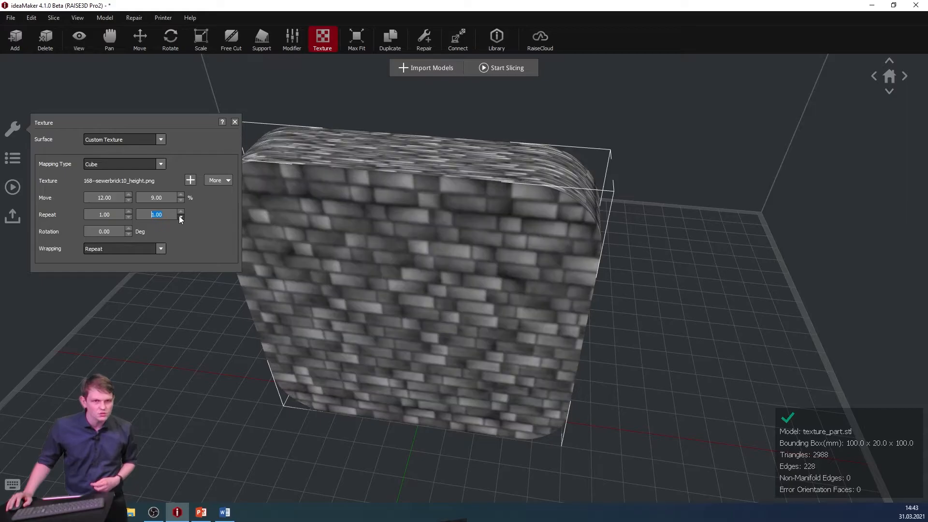
Slice the textured part with the Standard - Pro2 - ABS template, turning off thin wall detection.
{"action": "left_click", "coordinate": [489, 68]}
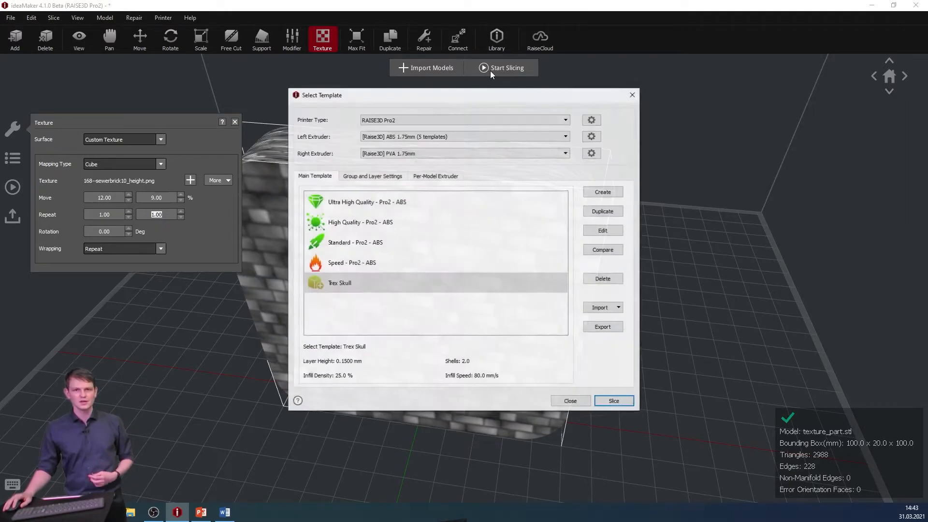
{"action": "left_click", "coordinate": [404, 247]}
{"action": "left_click", "coordinate": [609, 400]}
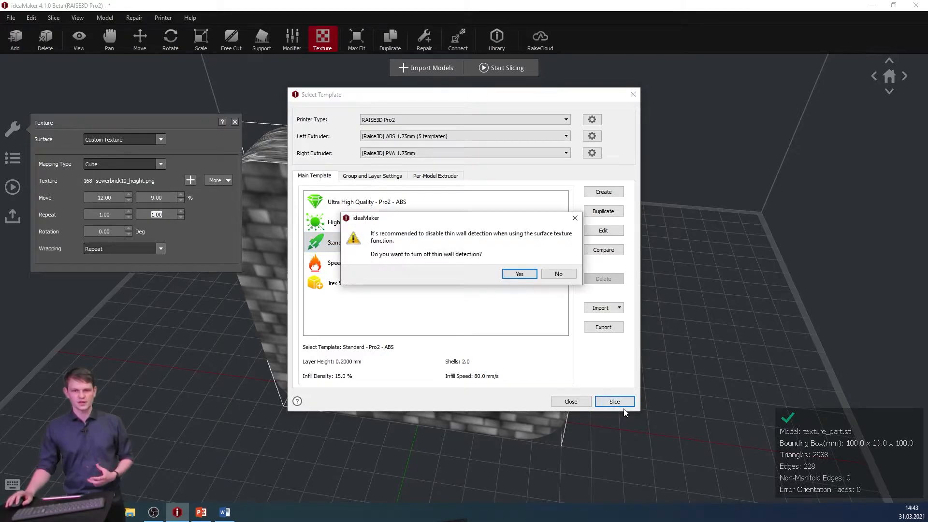
{"action": "left_click", "coordinate": [529, 275]}
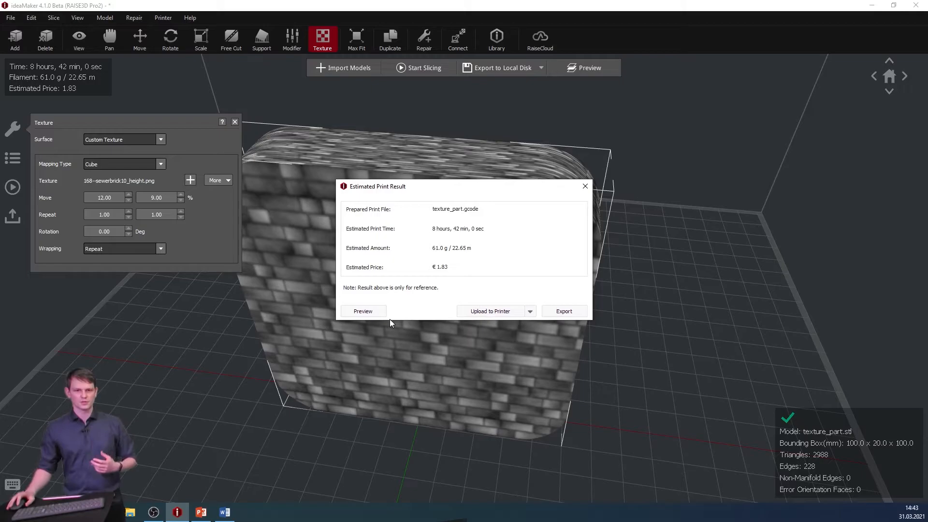
Preview the sliced part, examine the brick texture on its top edges and large side face, and close the preview.
{"action": "left_click", "coordinate": [378, 311]}
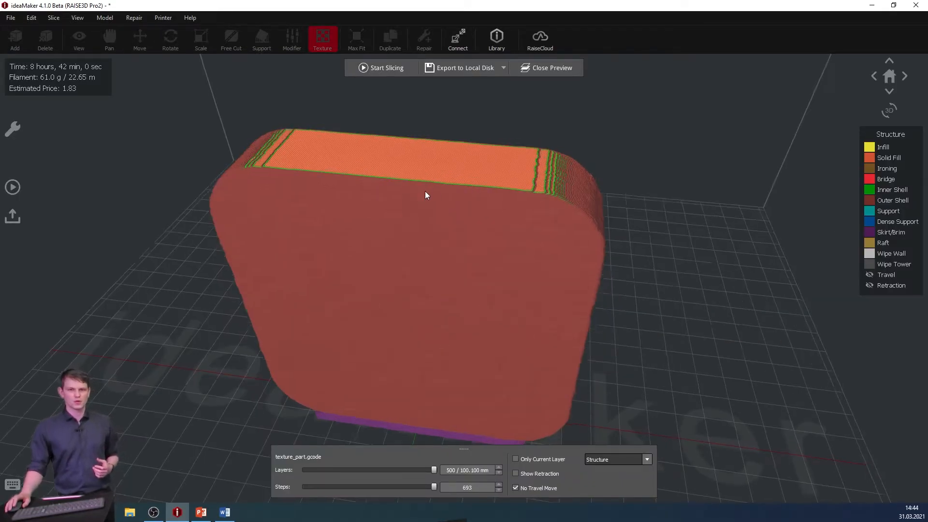
{"action": "left_click_drag", "start_coordinate": [425, 189], "coordinate": [428, 240]}
{"action": "scroll", "coordinate": [427, 237], "scroll_direction": "up", "scroll_amount": 5}
{"action": "scroll", "coordinate": [427, 237], "scroll_direction": "up", "scroll_amount": 2}
{"action": "scroll", "coordinate": [423, 237], "scroll_direction": "down", "scroll_amount": 4}
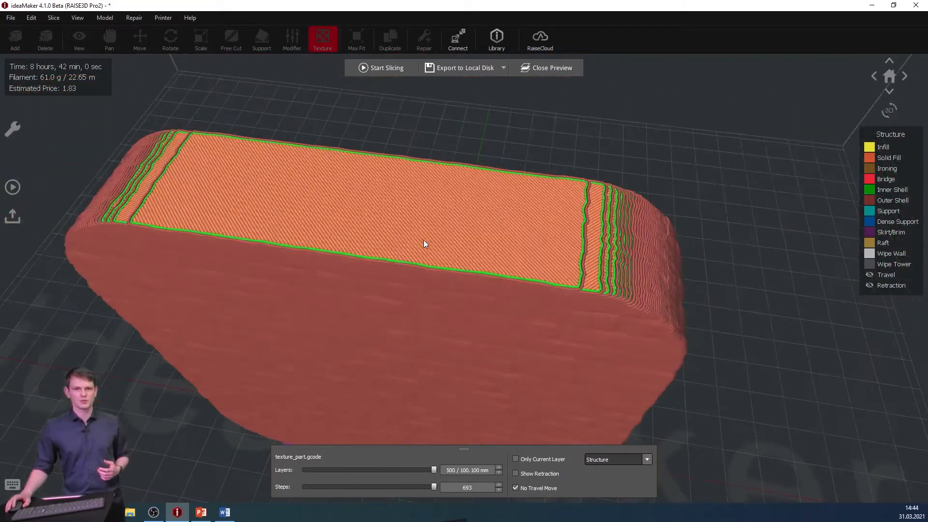
{"action": "left_click_drag", "start_coordinate": [432, 307], "coordinate": [392, 214]}
{"action": "scroll", "coordinate": [384, 242], "scroll_direction": "up", "scroll_amount": 5}
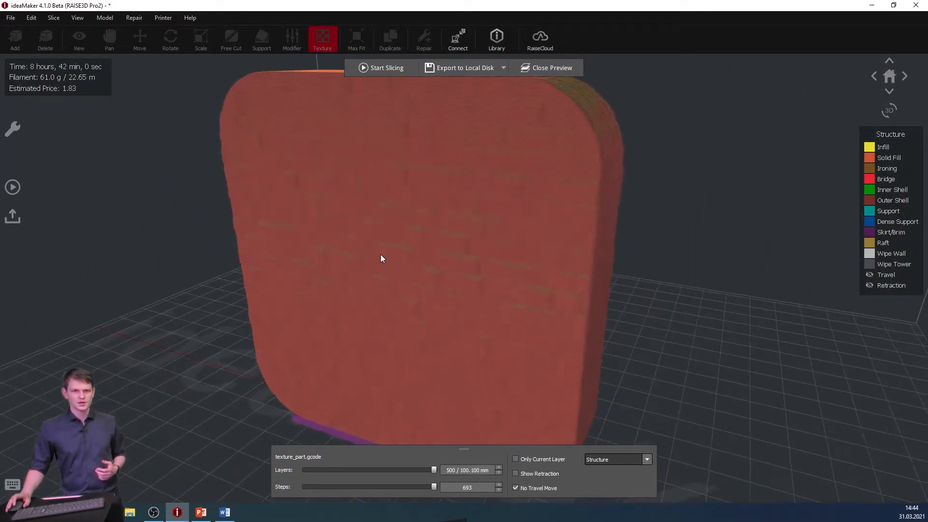
{"action": "scroll", "coordinate": [460, 245], "scroll_direction": "down", "scroll_amount": 2}
{"action": "left_click_drag", "start_coordinate": [460, 246], "coordinate": [400, 238]}
{"action": "left_click_drag", "start_coordinate": [509, 283], "coordinate": [564, 195]}
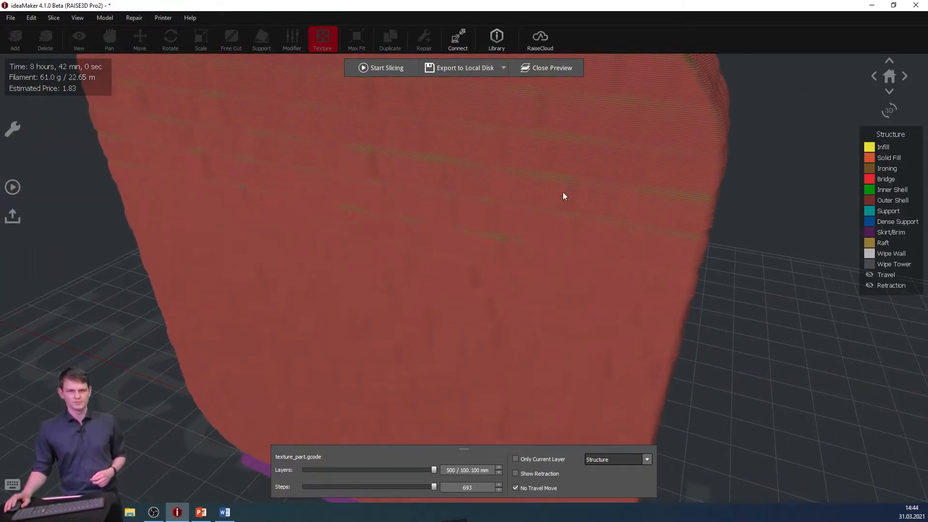
{"action": "left_click", "coordinate": [559, 71]}
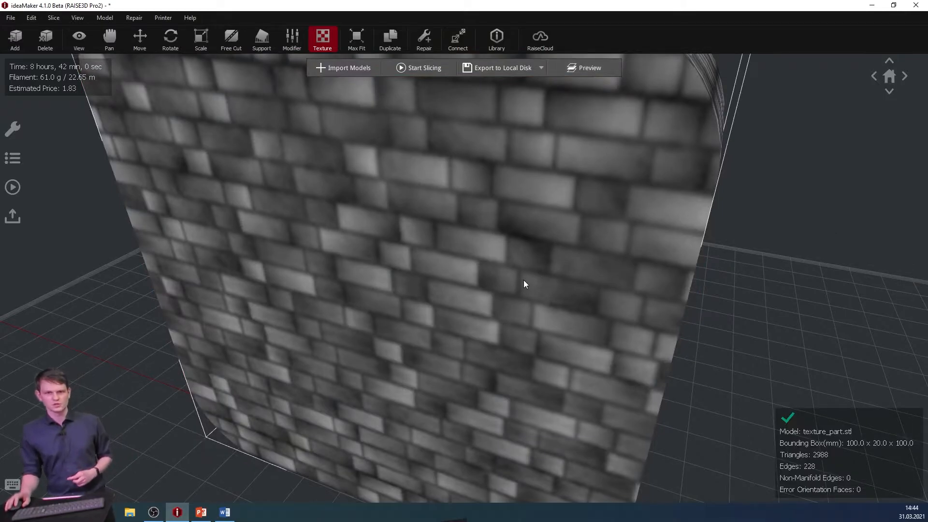
{"action": "scroll", "coordinate": [515, 284], "scroll_direction": "down", "scroll_amount": 5}
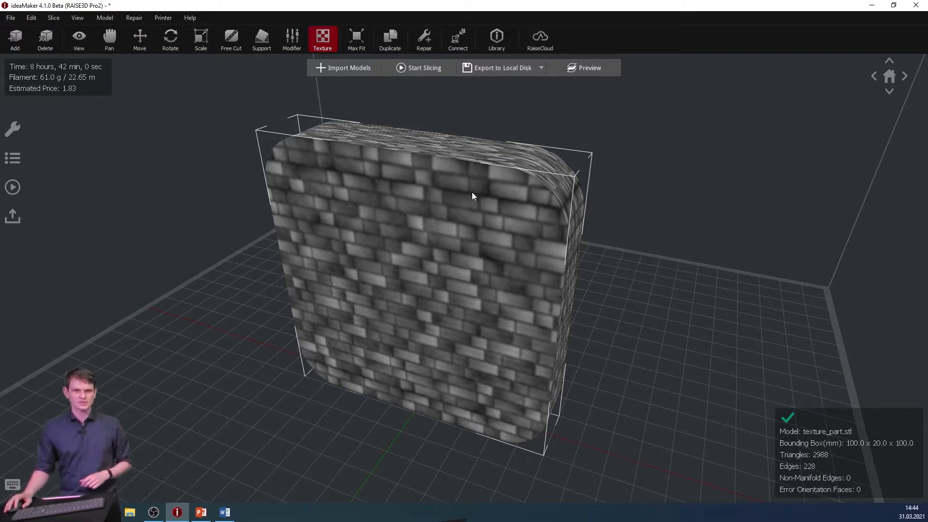
Add modifier_sphere.stl from the Ideamaker_4.1_parts folder as a modifier to the textured part.
{"action": "left_click", "coordinate": [204, 161]}
{"action": "left_click", "coordinate": [292, 37]}
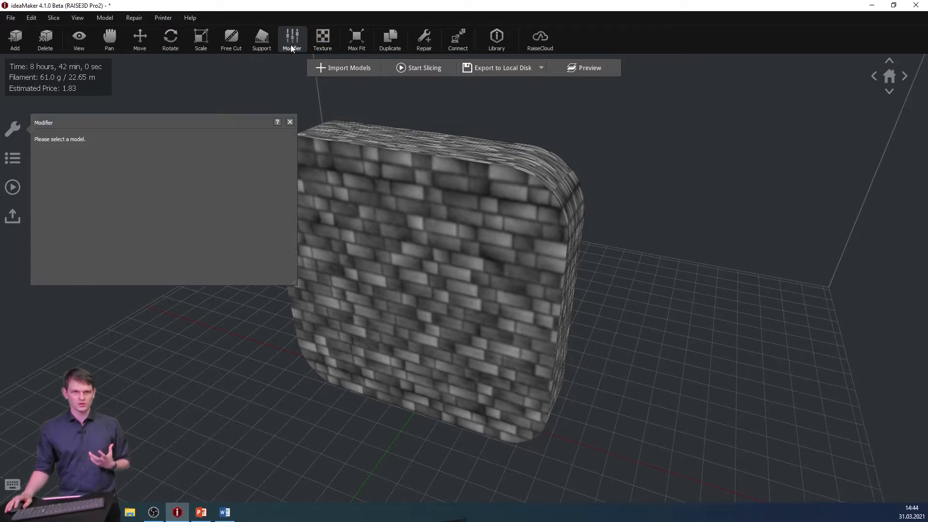
{"action": "left_click", "coordinate": [404, 230]}
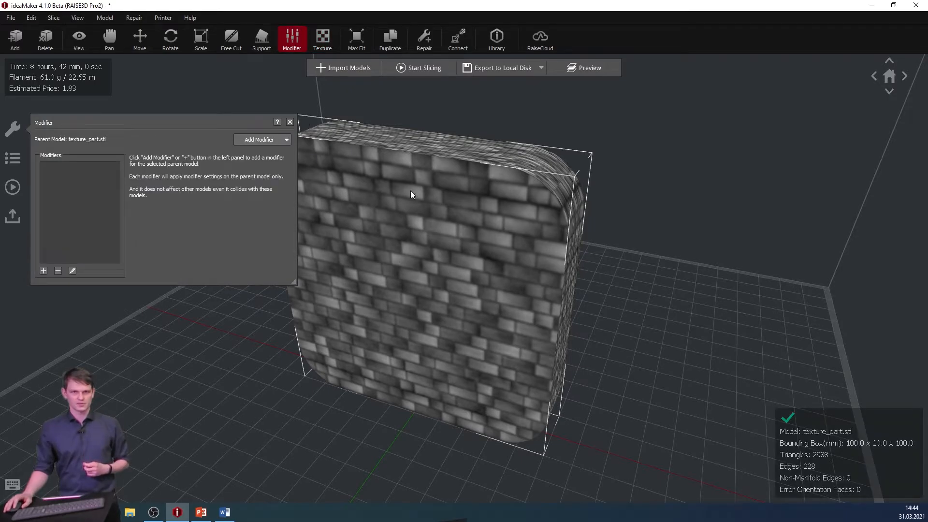
{"action": "left_click", "coordinate": [43, 271]}
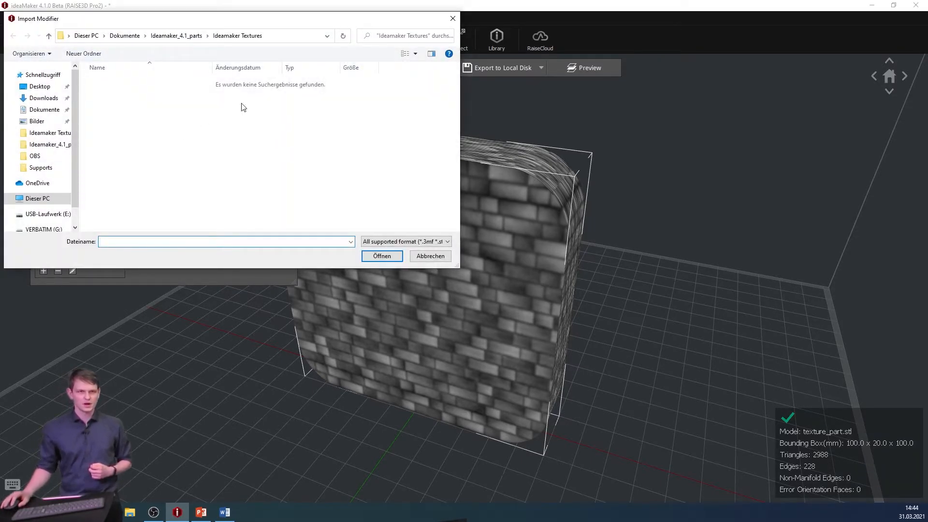
{"action": "left_click", "coordinate": [176, 36]}
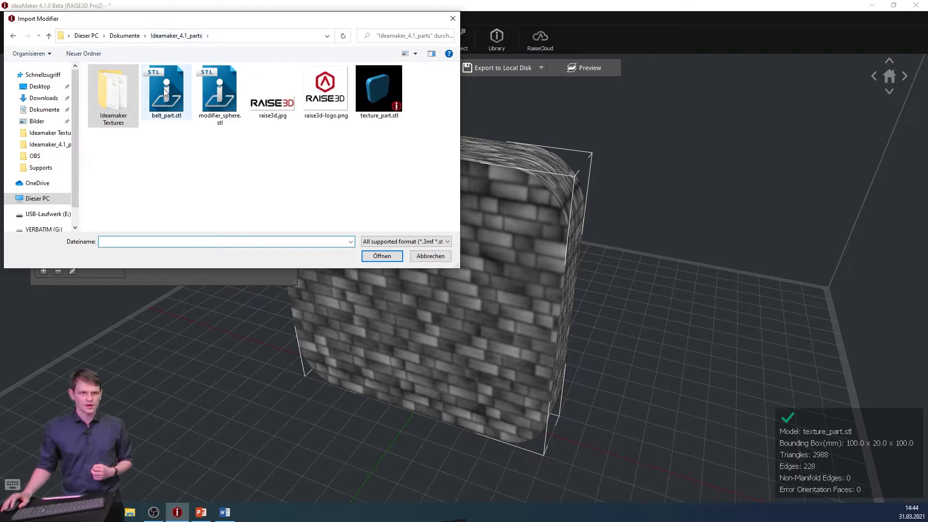
{"action": "double_click", "coordinate": [219, 86]}
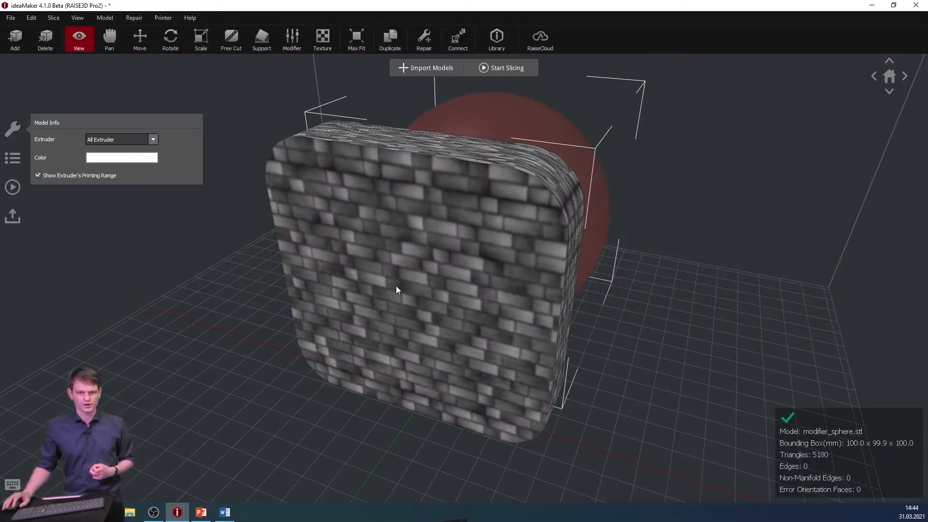
Move the sphere modifier along the Y axis into the textured part, to a Y position of about 0.6 mm.
{"action": "left_click_drag", "start_coordinate": [546, 326], "coordinate": [409, 364]}
{"action": "left_click", "coordinate": [141, 40]}
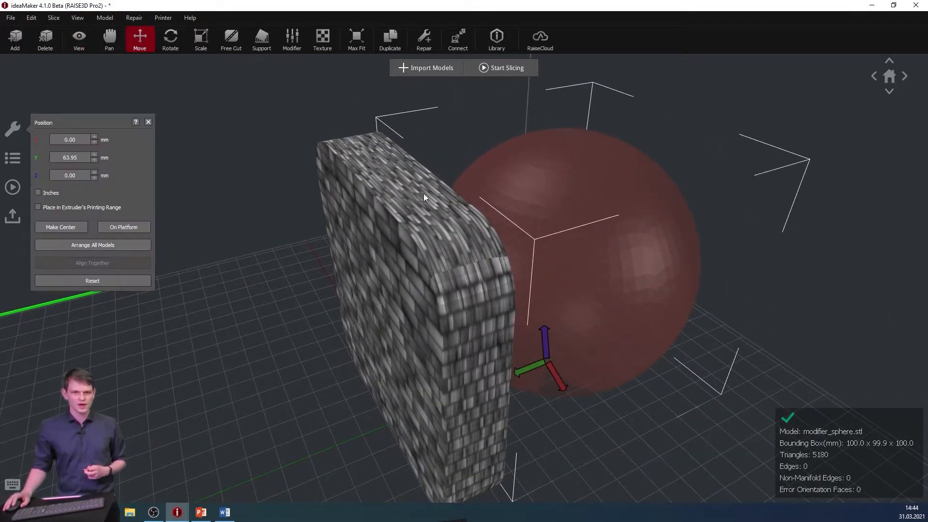
{"action": "left_click_drag", "start_coordinate": [535, 367], "coordinate": [382, 439]}
{"action": "right_click_drag", "start_coordinate": [381, 436], "coordinate": [634, 420]}
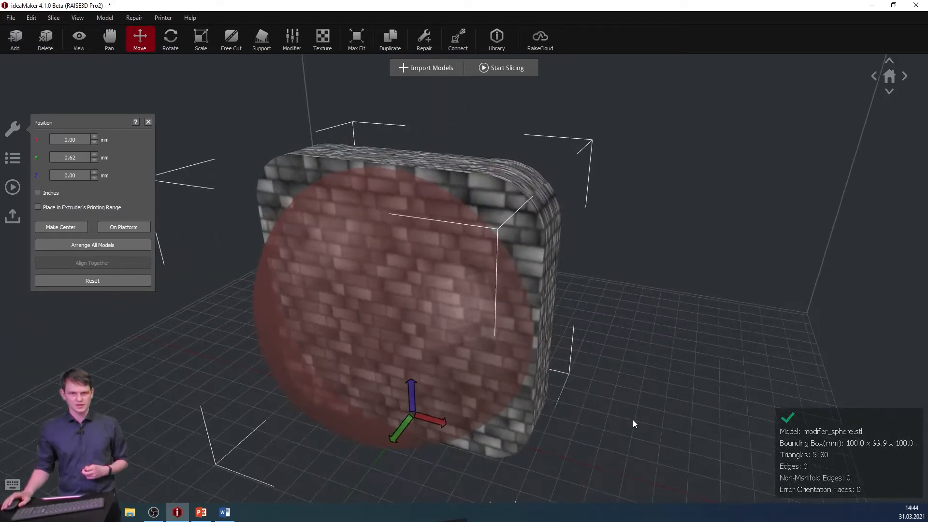
Set the sphere modifier's type to No Texture at overlap with parent model, and close its settings.
{"action": "left_click", "coordinate": [306, 46]}
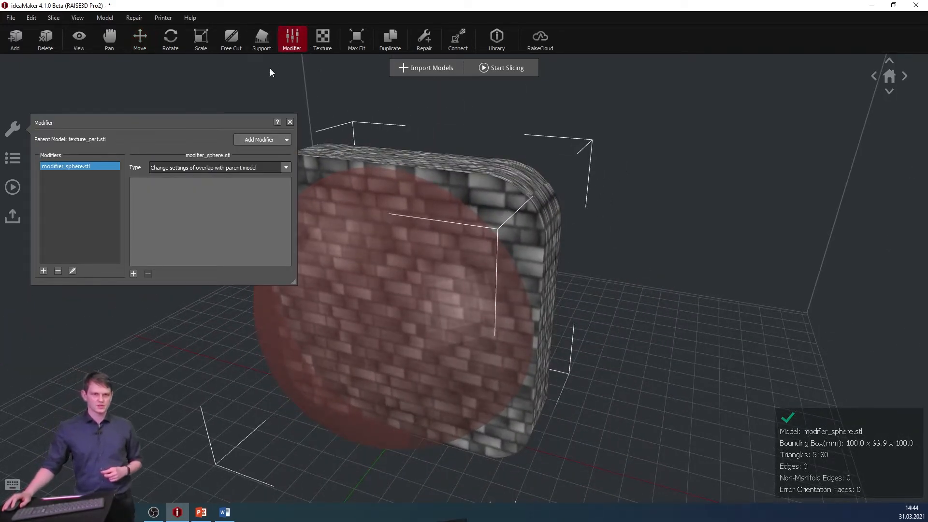
{"action": "left_click", "coordinate": [284, 168]}
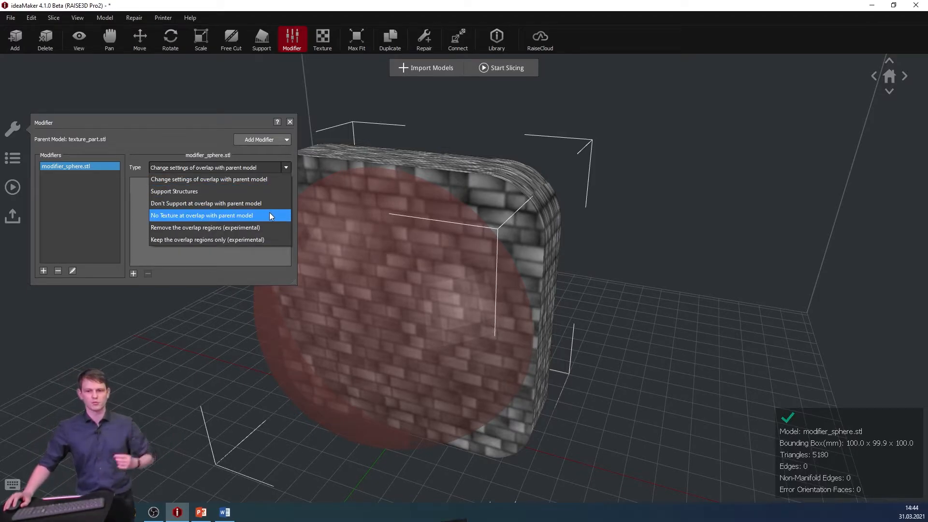
{"action": "left_click", "coordinate": [271, 216]}
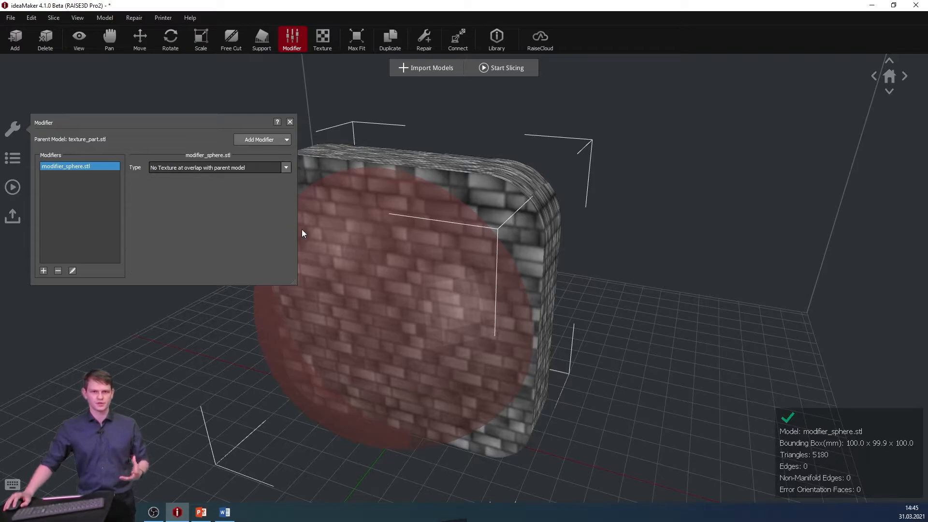
{"action": "left_click", "coordinate": [290, 123]}
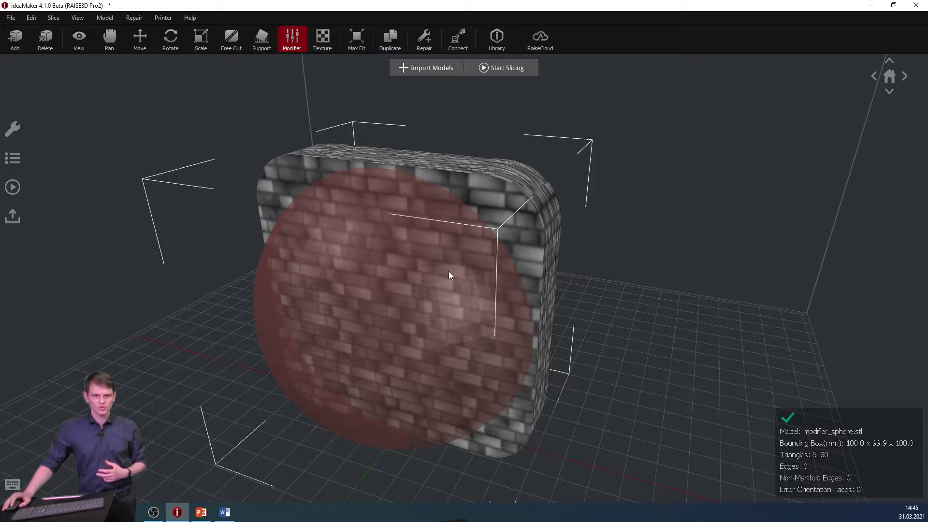
Slice the part with its sphere modifier using the Standard - Pro2 - ABS template, with thin wall detection turned off.
{"action": "left_click", "coordinate": [504, 70]}
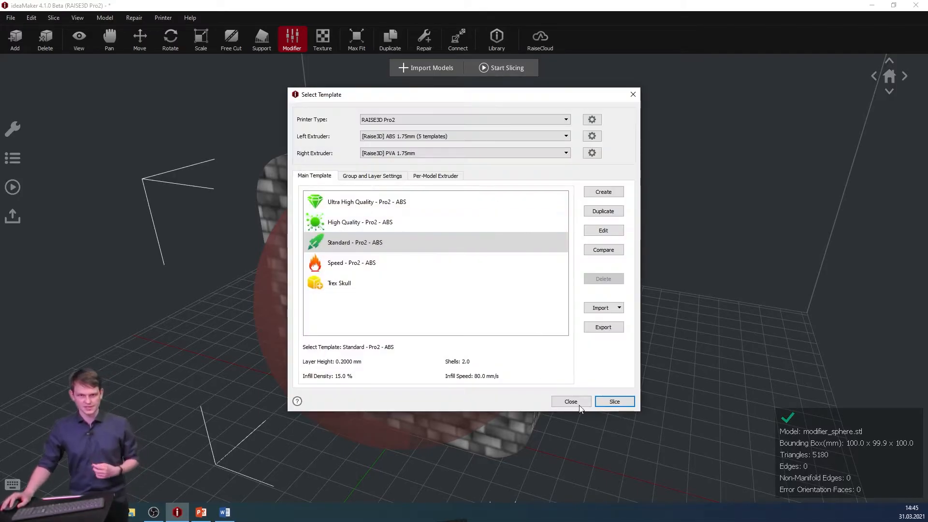
{"action": "left_click", "coordinate": [612, 404]}
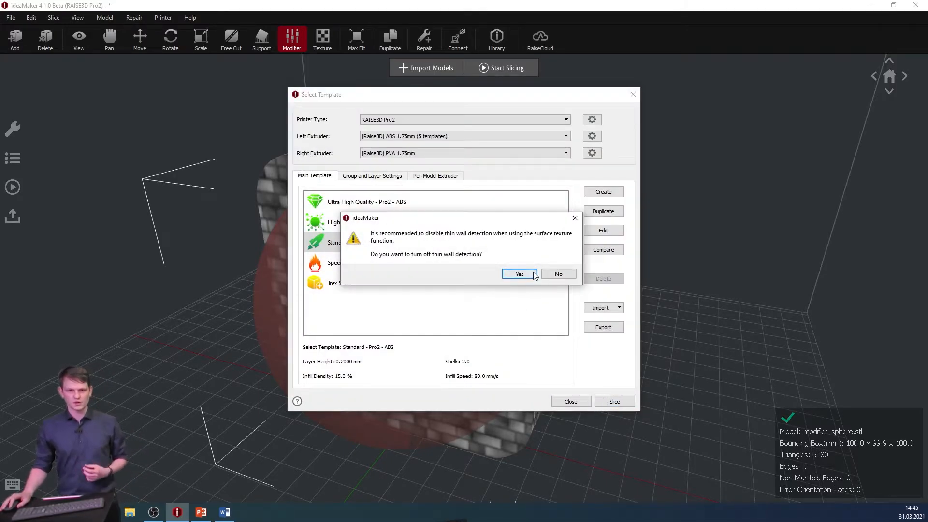
{"action": "left_click", "coordinate": [519, 274]}
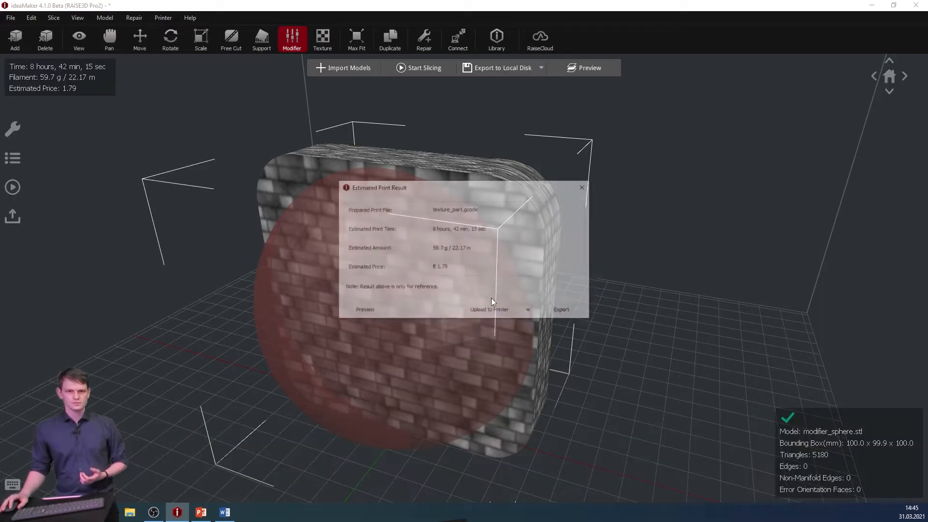
Preview the new slice, inspect the front face where the sphere overlaps the part, and close the preview.
{"action": "left_click", "coordinate": [379, 314]}
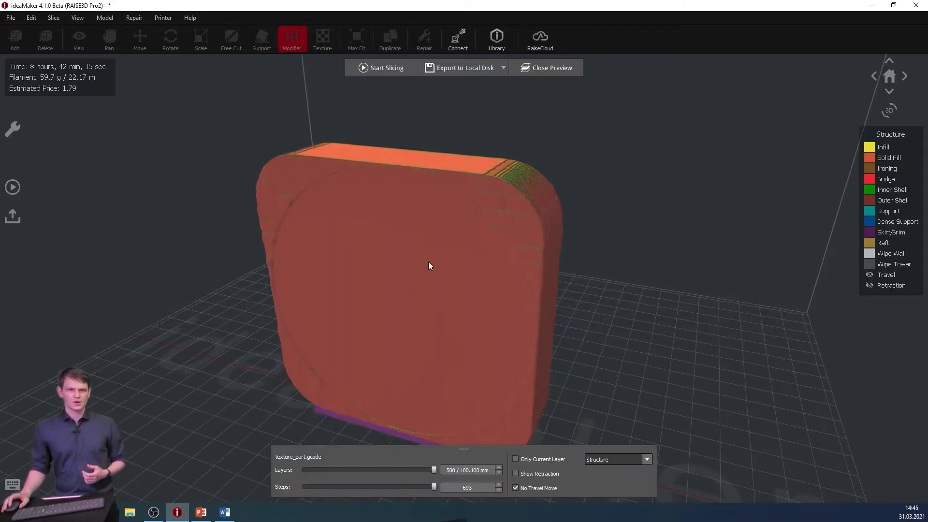
{"action": "scroll", "coordinate": [518, 227], "scroll_direction": "up", "scroll_amount": 5}
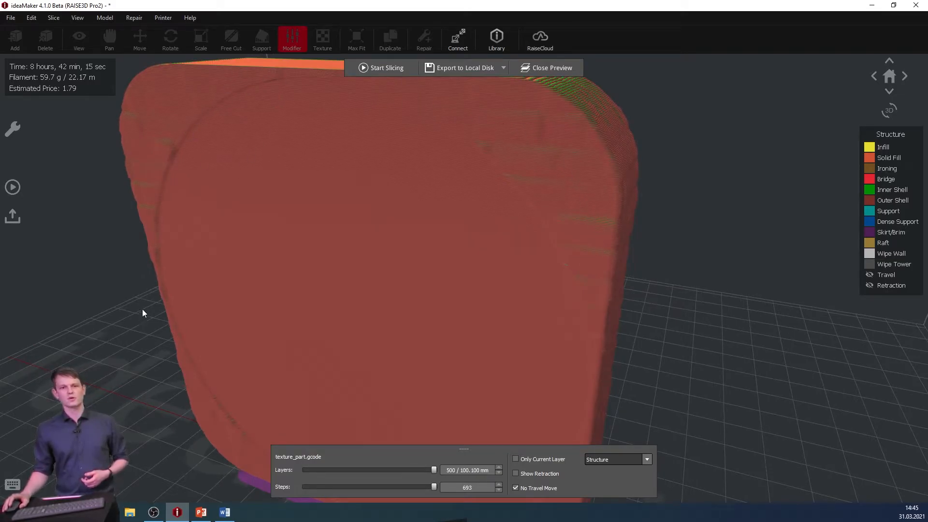
{"action": "left_click_drag", "start_coordinate": [502, 357], "coordinate": [634, 283]}
{"action": "left_click", "coordinate": [573, 67]}
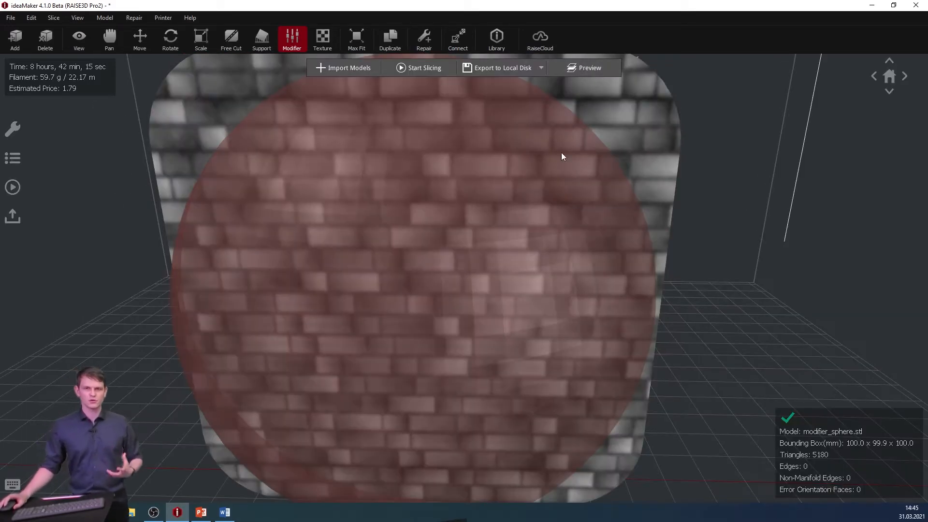
{"action": "scroll", "coordinate": [533, 247], "scroll_direction": "down", "scroll_amount": 3}
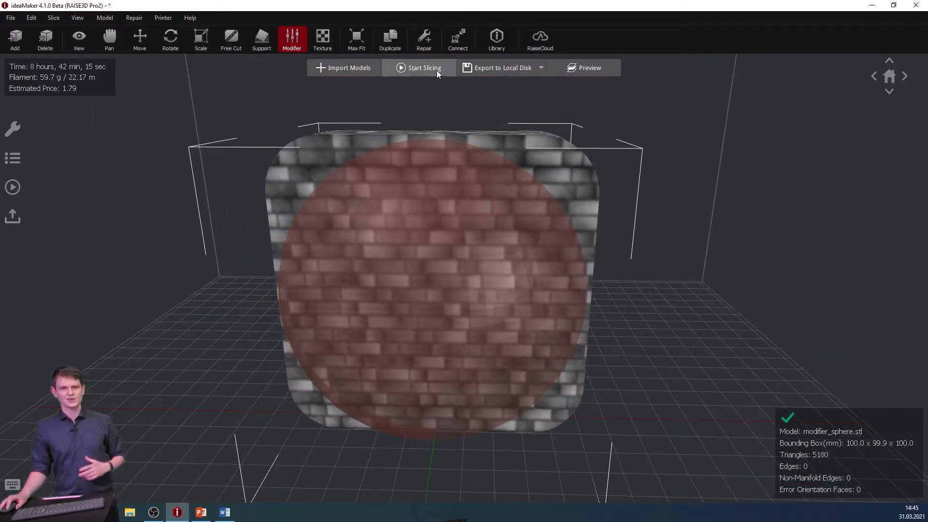
Review the Standard - Pro2 - ABS template's texture settings, including XY offset and resolution, and close the template without slicing.
{"action": "left_click", "coordinate": [436, 69]}
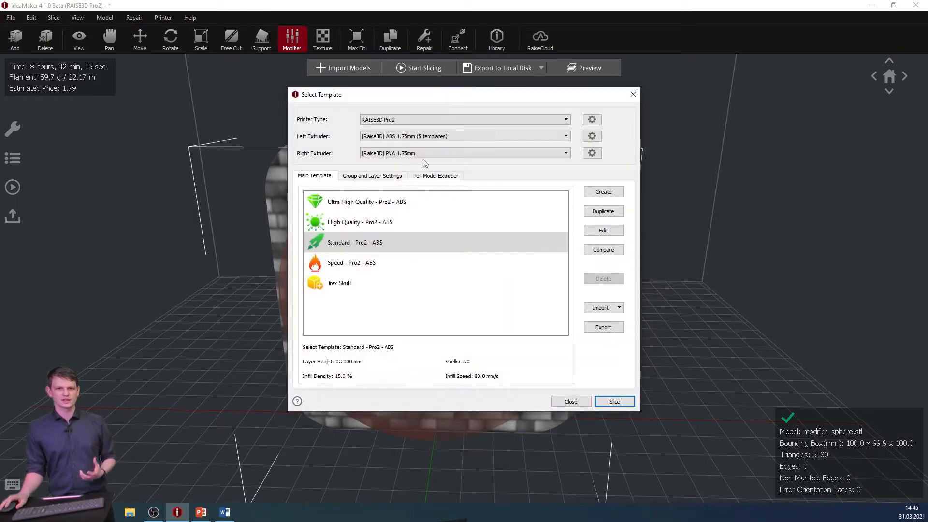
{"action": "double_click", "coordinate": [396, 241]}
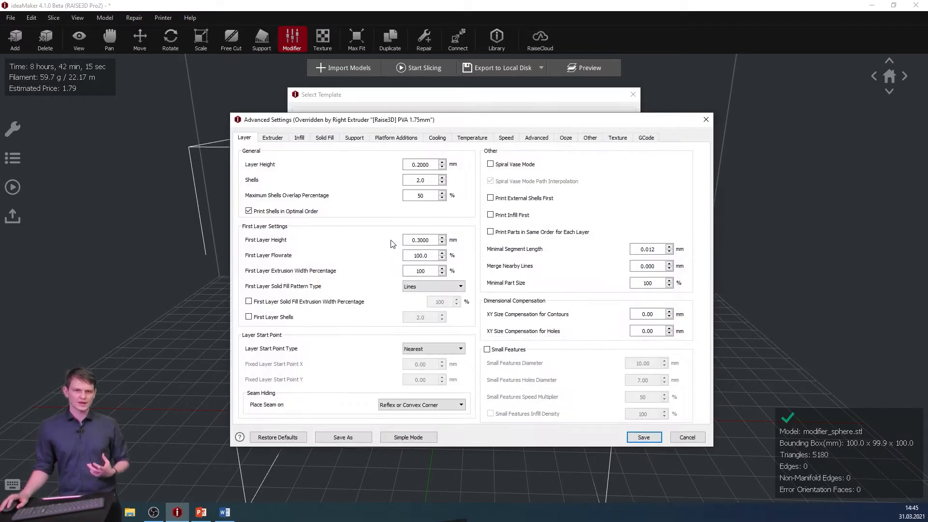
{"action": "left_click", "coordinate": [616, 138]}
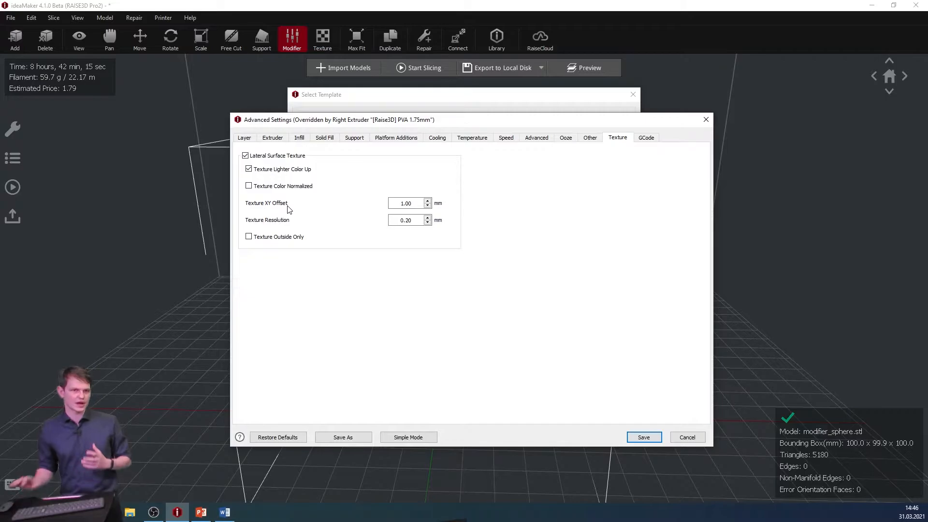
{"action": "mouse_move", "coordinate": [288, 209]}
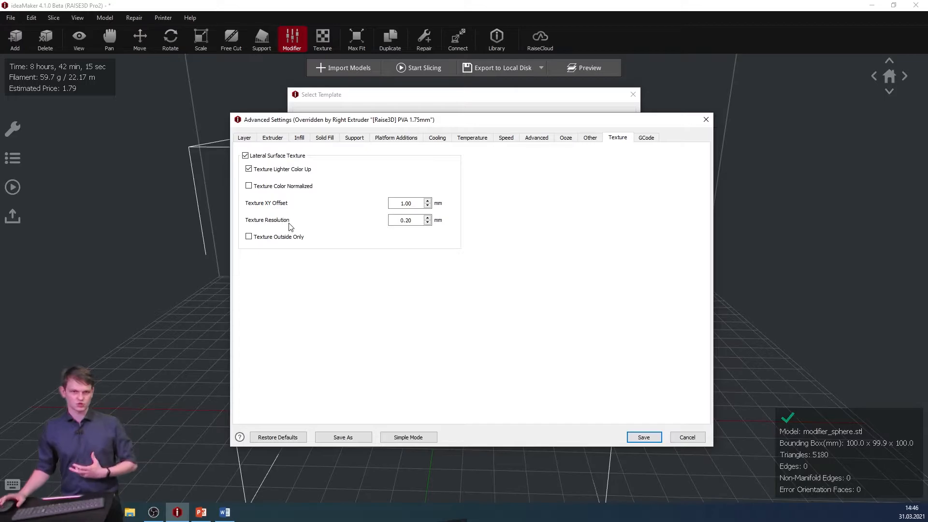
{"action": "mouse_move", "coordinate": [290, 227]}
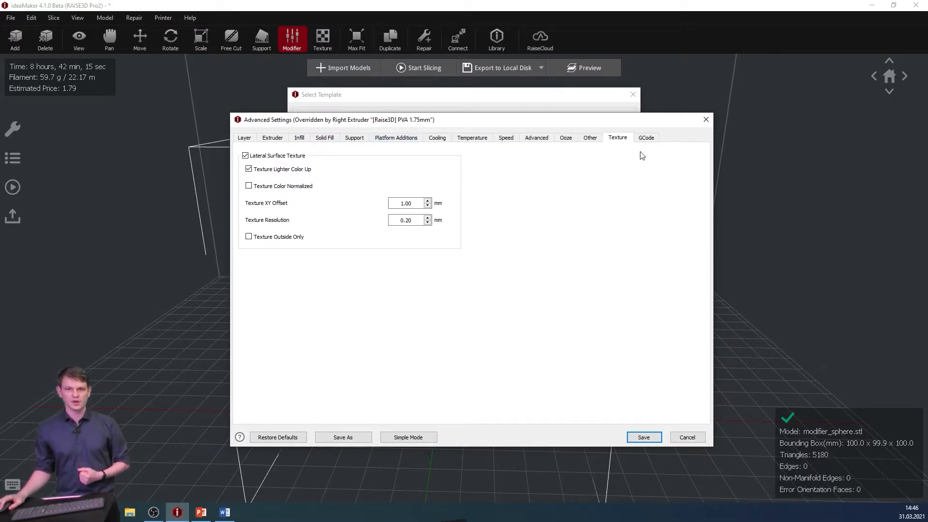
{"action": "left_click", "coordinate": [706, 119]}
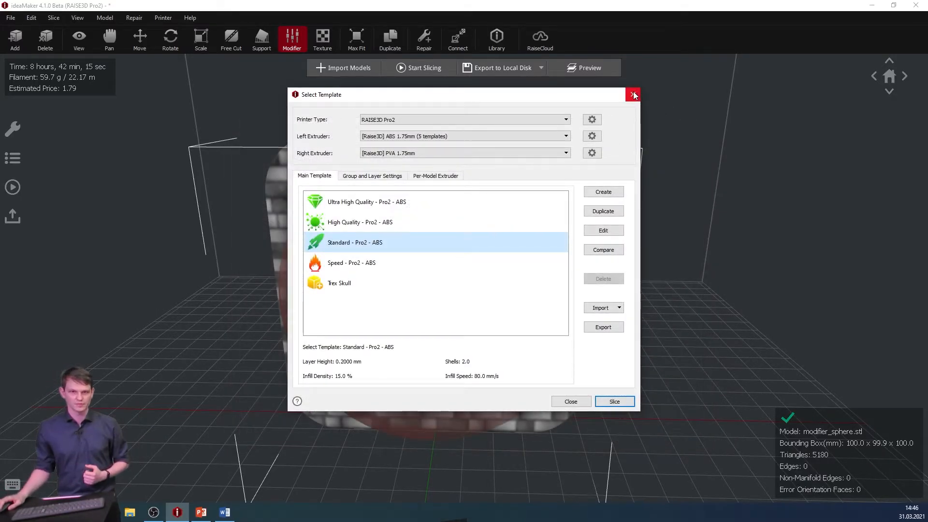
{"action": "left_click", "coordinate": [632, 95]}
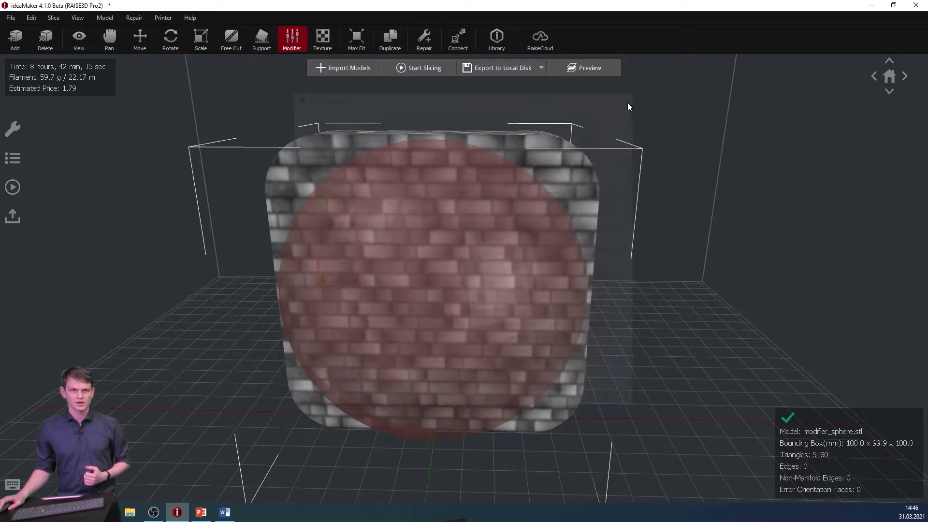
Start a new project, discarding the changes to the textured part with its sphere modifier.
{"action": "left_click", "coordinate": [9, 18]}
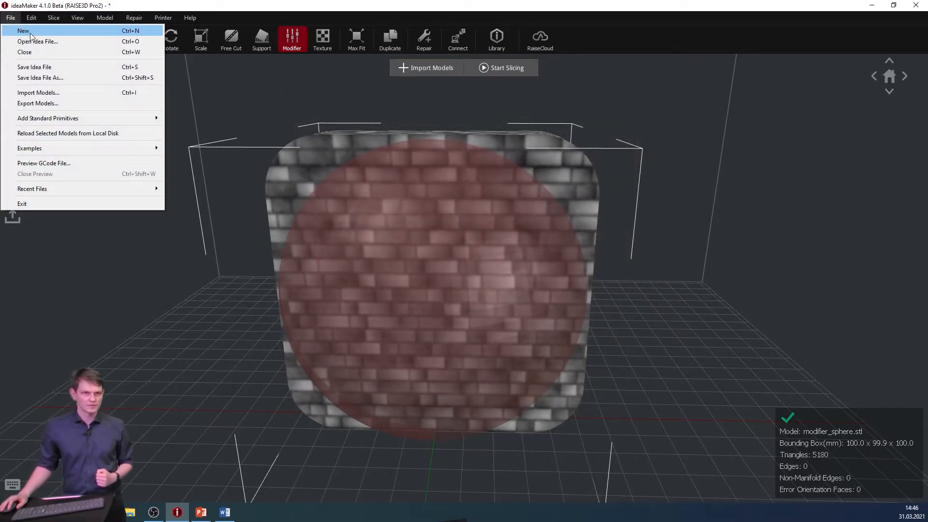
{"action": "left_click", "coordinate": [29, 32]}
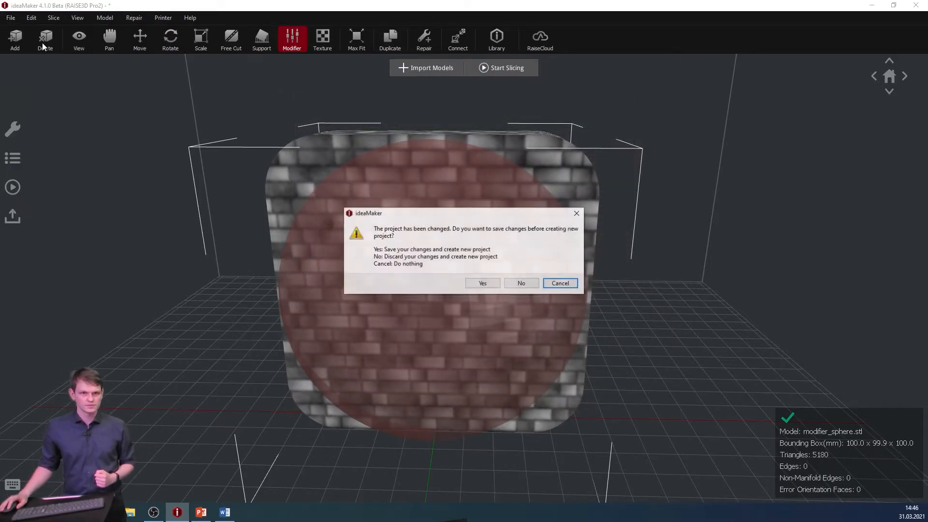
{"action": "left_click", "coordinate": [523, 283]}
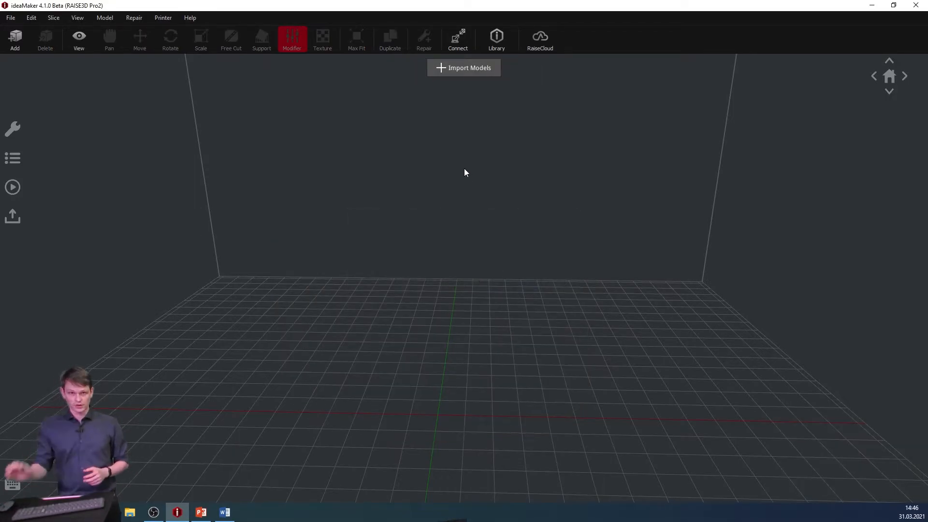
Import raise3d-logo.png as a 100 x 100 mm relief model with 3.00 mm maximum height, 0.80 mm minimum height and darker areas raised.
{"action": "left_click", "coordinate": [466, 72]}
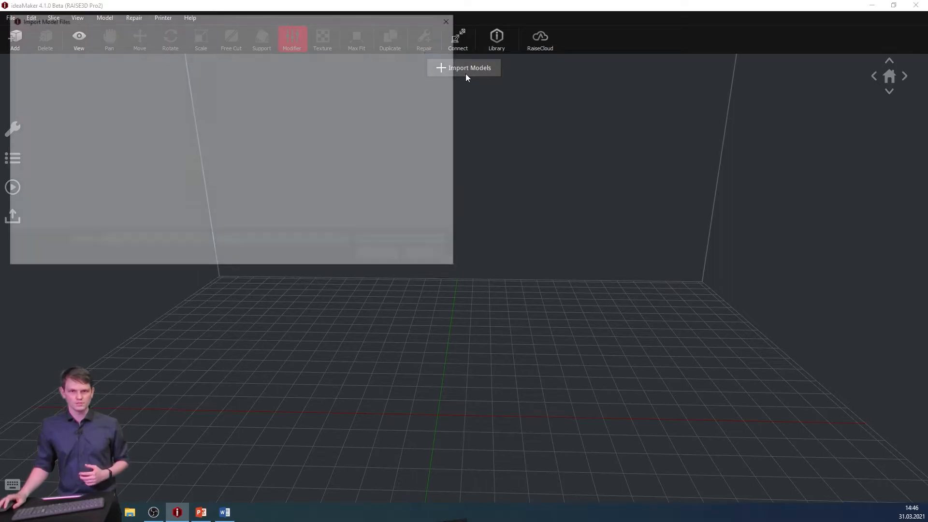
{"action": "left_click", "coordinate": [326, 84]}
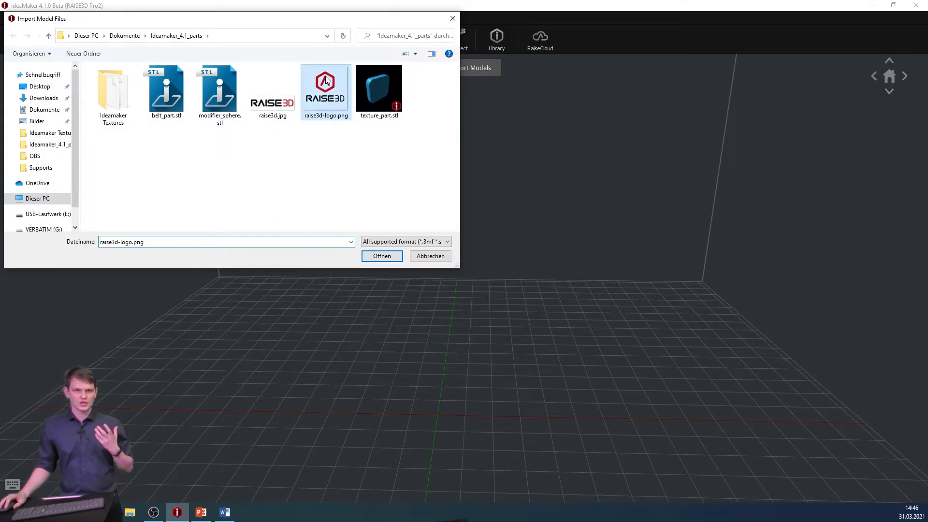
{"action": "left_click", "coordinate": [387, 242]}
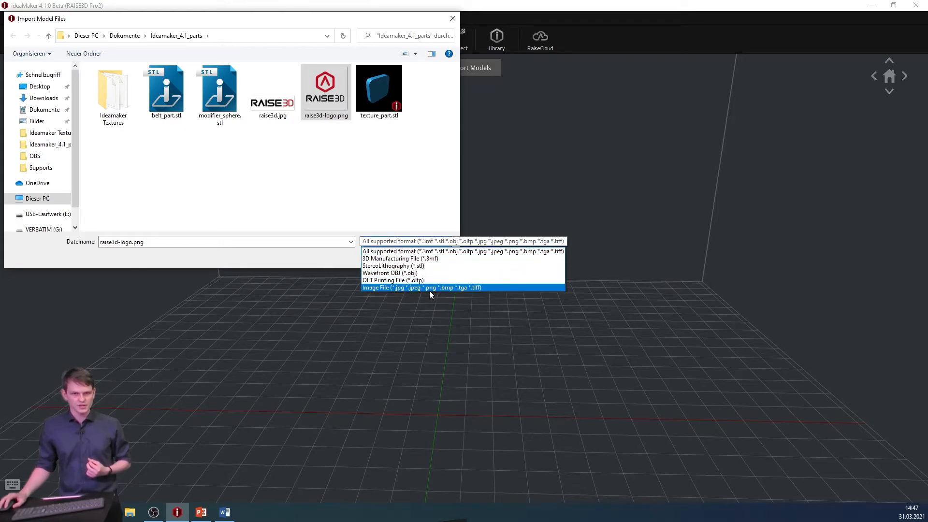
{"action": "left_click", "coordinate": [390, 194]}
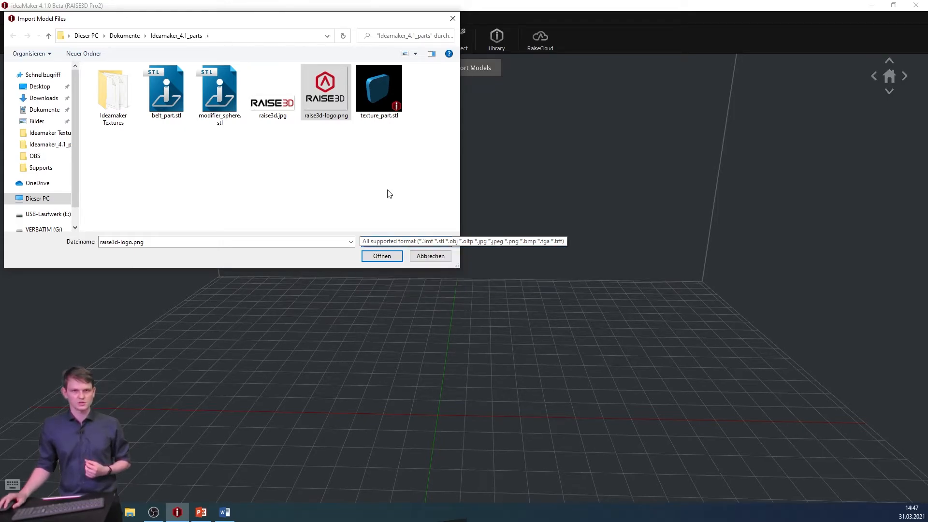
{"action": "left_click", "coordinate": [382, 256]}
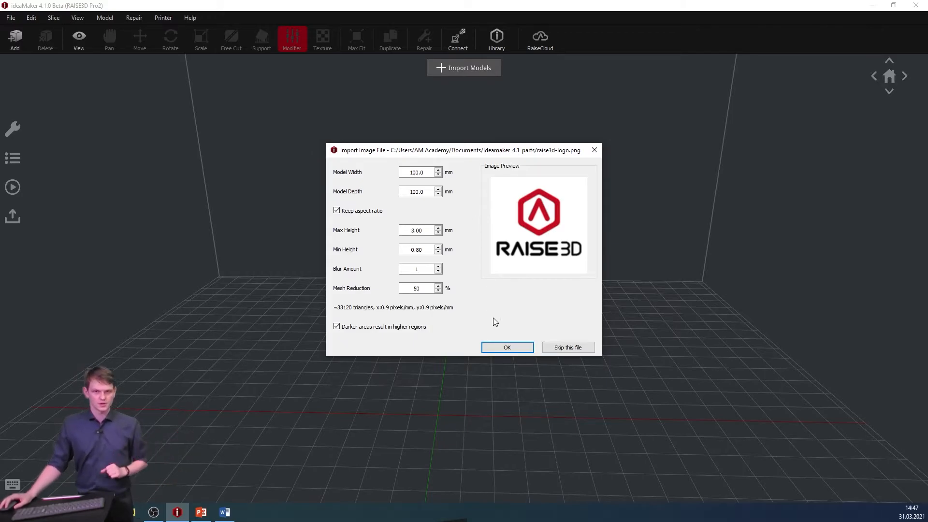
{"action": "left_click", "coordinate": [502, 348]}
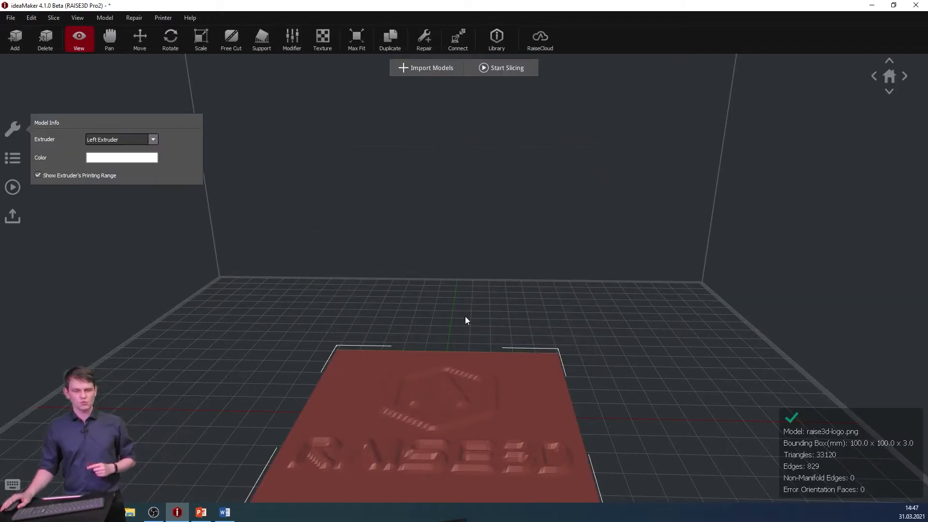
Examine the imported logo relief from a low side angle, up close and from above.
{"action": "middle_click_drag", "start_coordinate": [451, 384], "coordinate": [515, 260]}
{"action": "left_click_drag", "start_coordinate": [515, 260], "coordinate": [266, 269]}
{"action": "scroll", "coordinate": [464, 364], "scroll_direction": "up", "scroll_amount": 5}
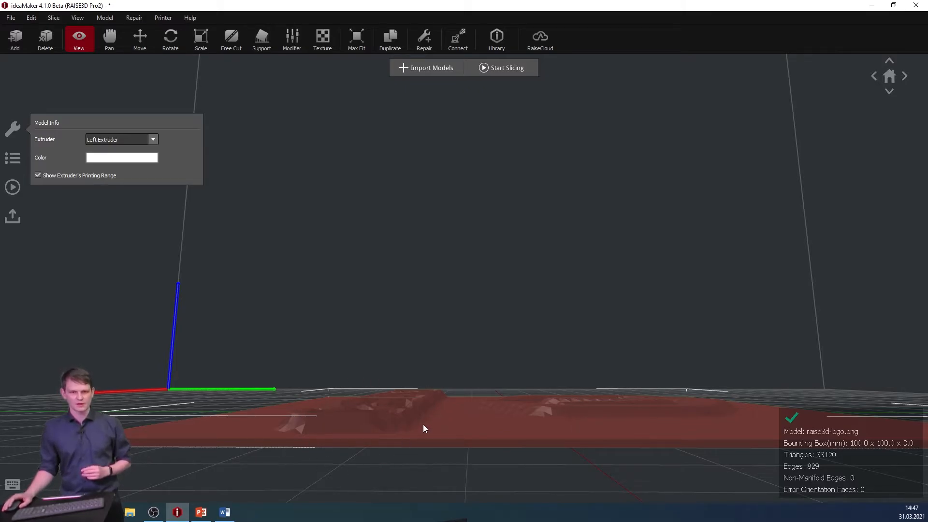
{"action": "left_click_drag", "start_coordinate": [215, 338], "coordinate": [531, 377]}
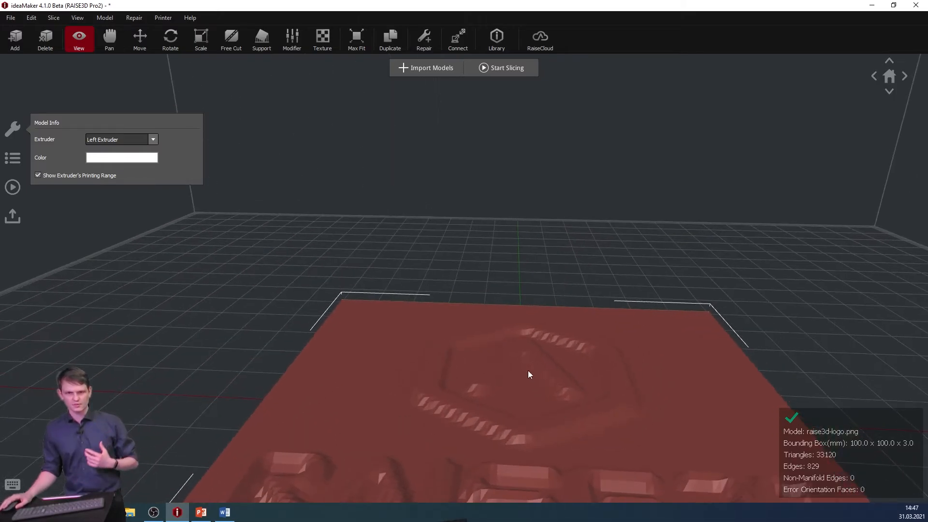
{"action": "scroll", "coordinate": [530, 375], "scroll_direction": "down", "scroll_amount": 5}
{"action": "left_click_drag", "start_coordinate": [509, 347], "coordinate": [437, 392]}
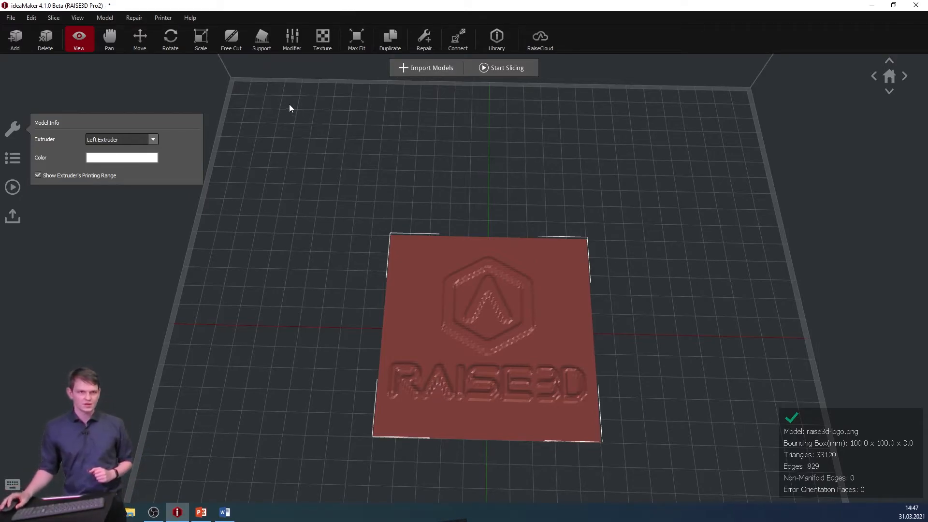
Delete the existing new pattern-0 from the custom infill patterns.
{"action": "left_click", "coordinate": [54, 18]}
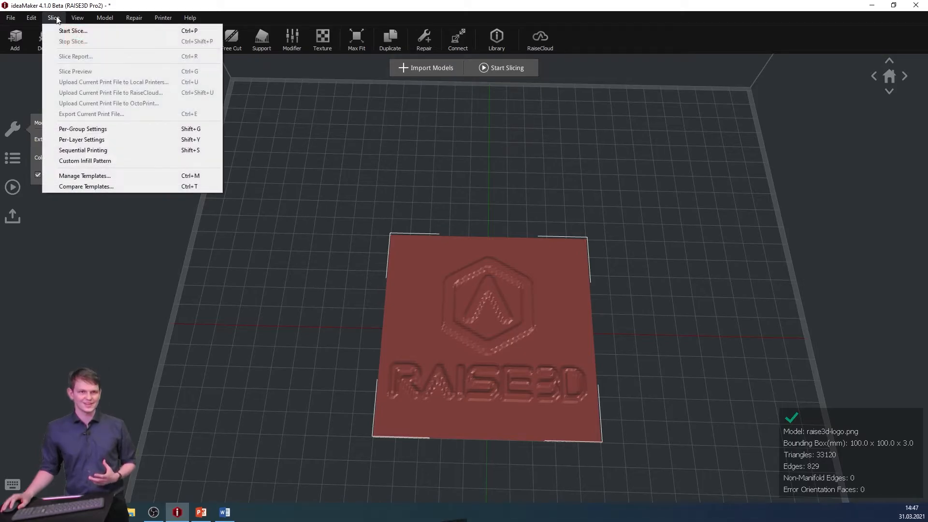
{"action": "left_click", "coordinate": [115, 163]}
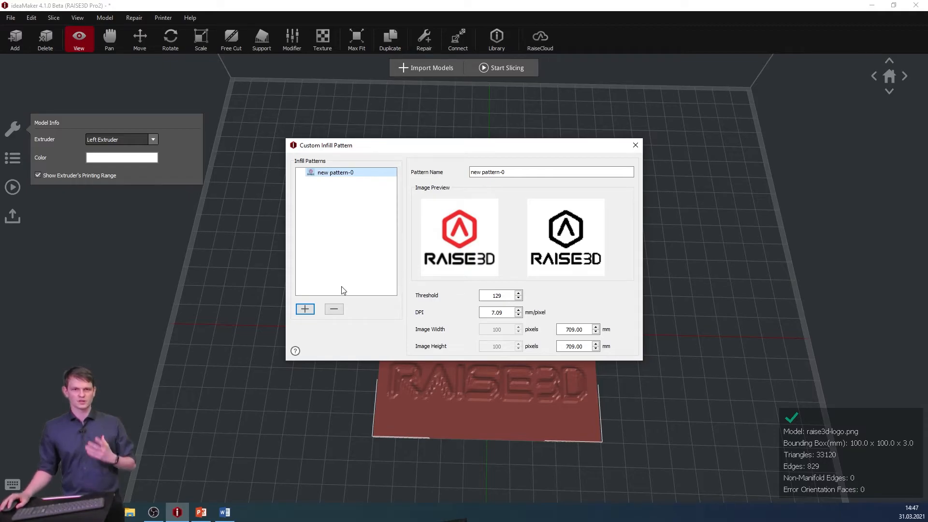
{"action": "left_click", "coordinate": [334, 311]}
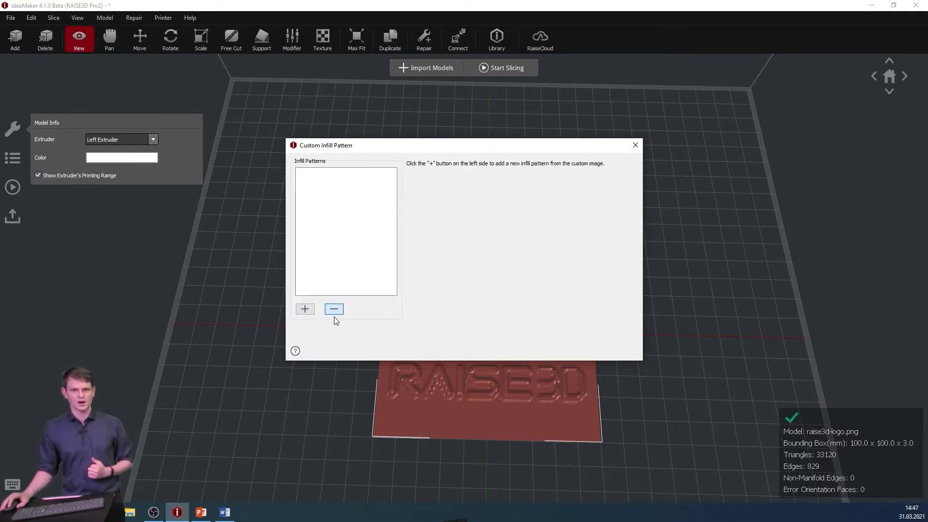
Add a custom infill pattern from raise3d.jpg, set its threshold to 136, and close the pattern settings.
{"action": "left_click", "coordinate": [305, 310]}
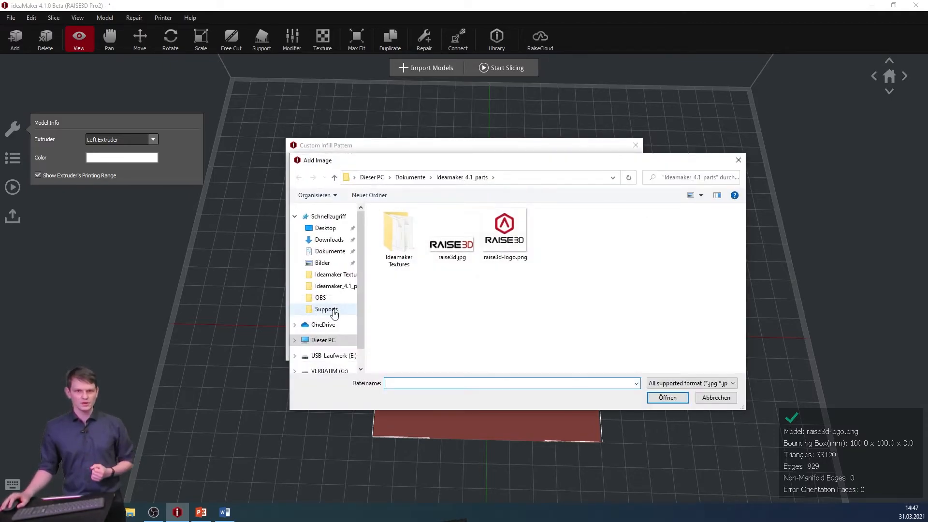
{"action": "left_click", "coordinate": [455, 246]}
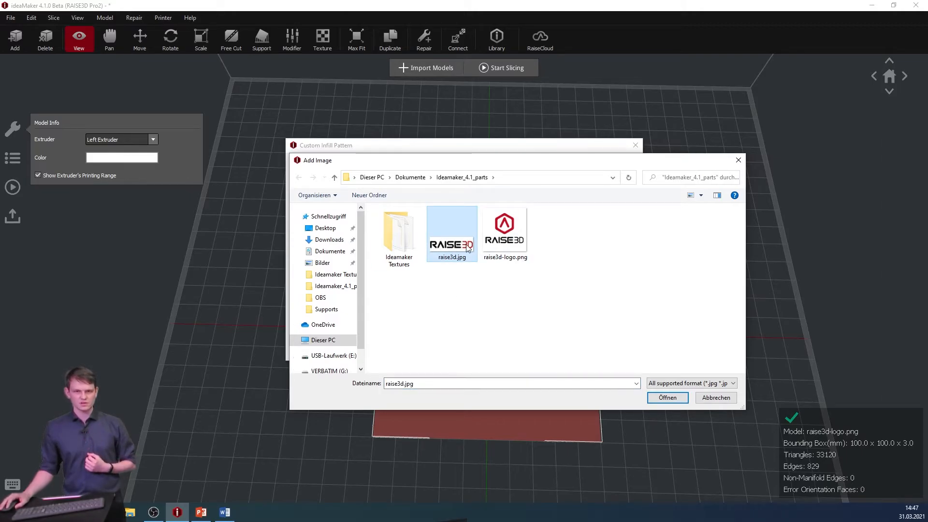
{"action": "left_click", "coordinate": [668, 398]}
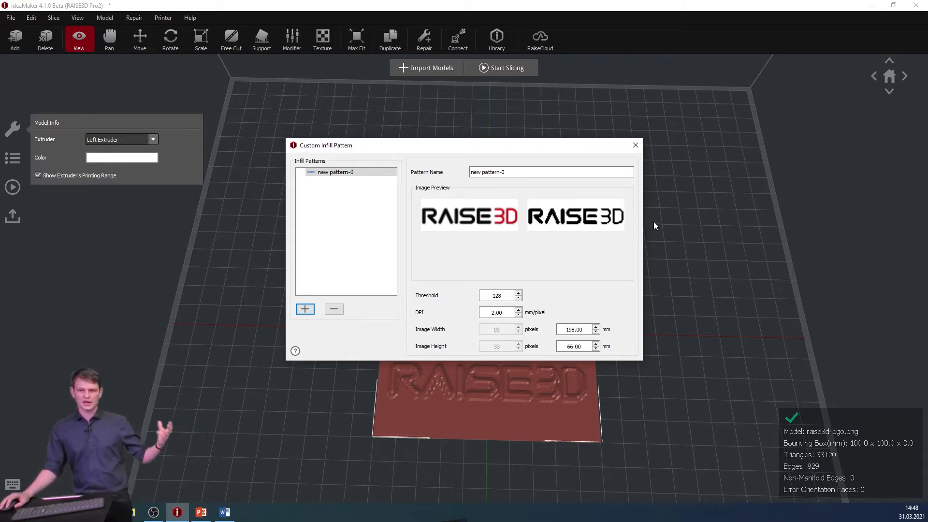
{"action": "left_click", "coordinate": [519, 293]}
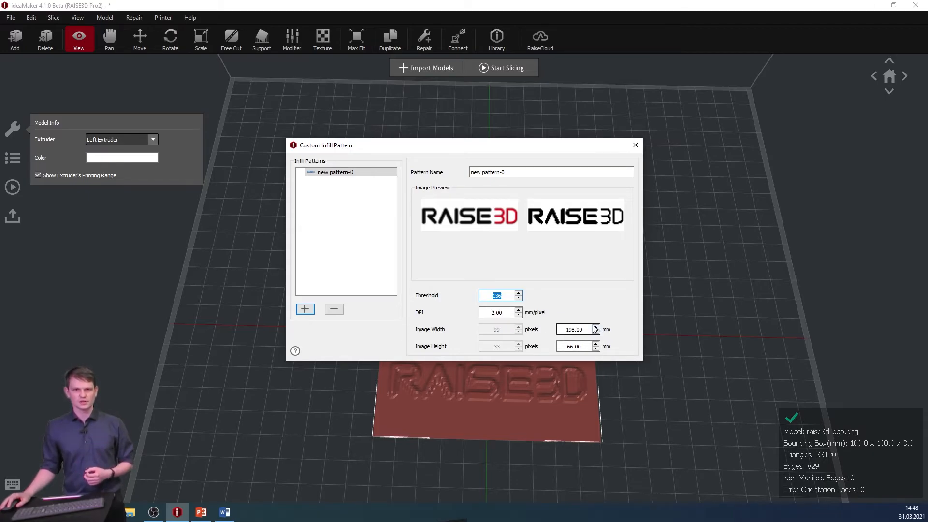
{"action": "left_click", "coordinate": [634, 146]}
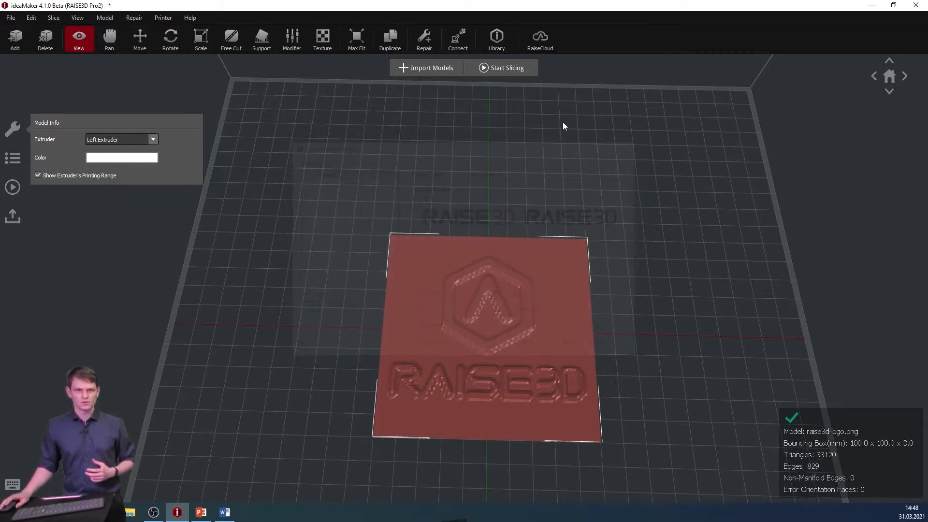
Set the Standard - Pro2 - ABS template's infill pattern type to new pattern-0, save it, and close the template selection without slicing.
{"action": "left_click", "coordinate": [524, 68]}
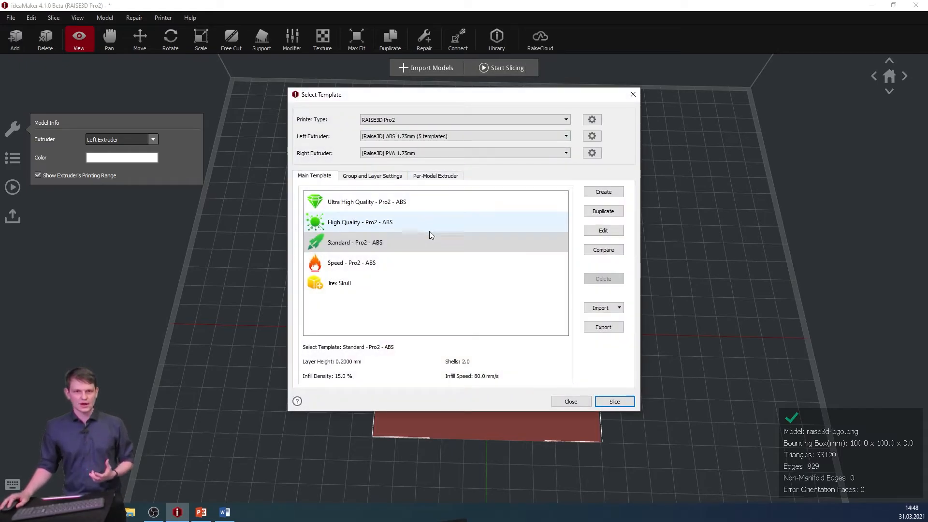
{"action": "double_click", "coordinate": [434, 243]}
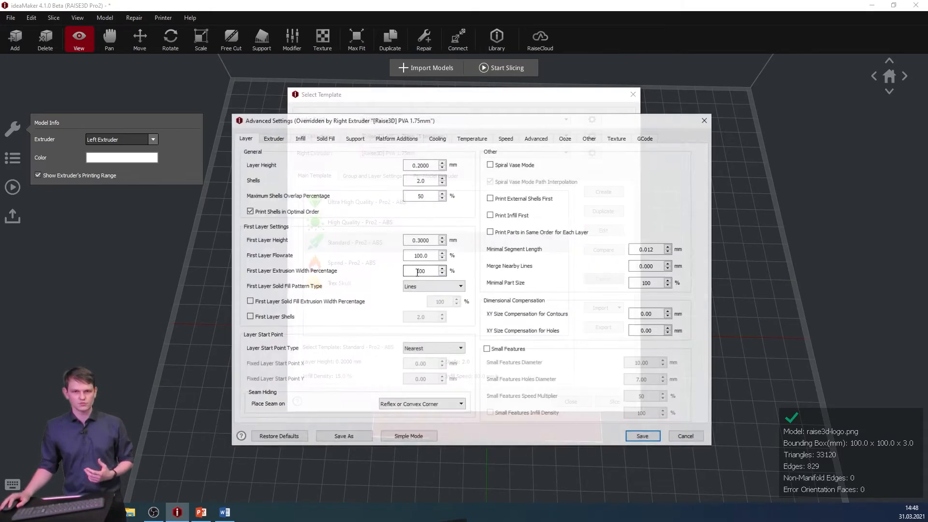
{"action": "left_click", "coordinate": [299, 139]}
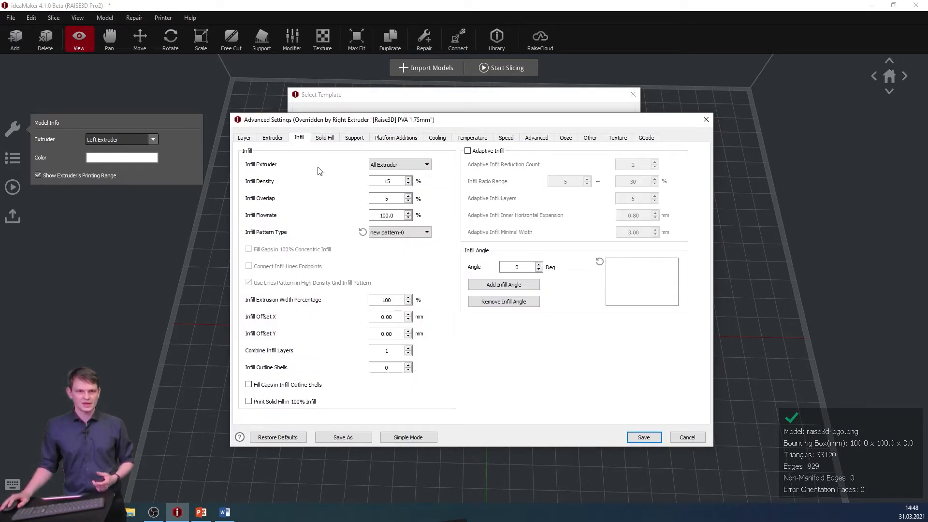
{"action": "left_click", "coordinate": [362, 233]}
{"action": "left_click", "coordinate": [399, 235]}
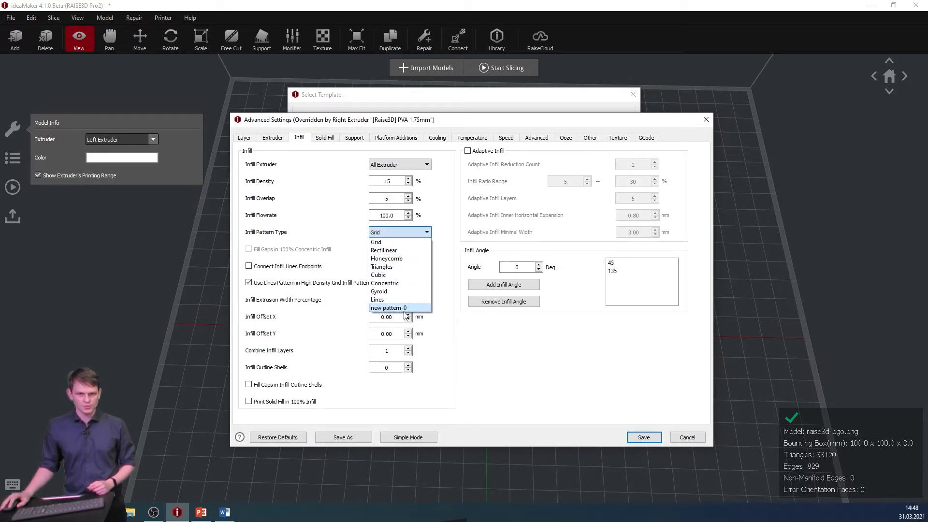
{"action": "left_click", "coordinate": [411, 309]}
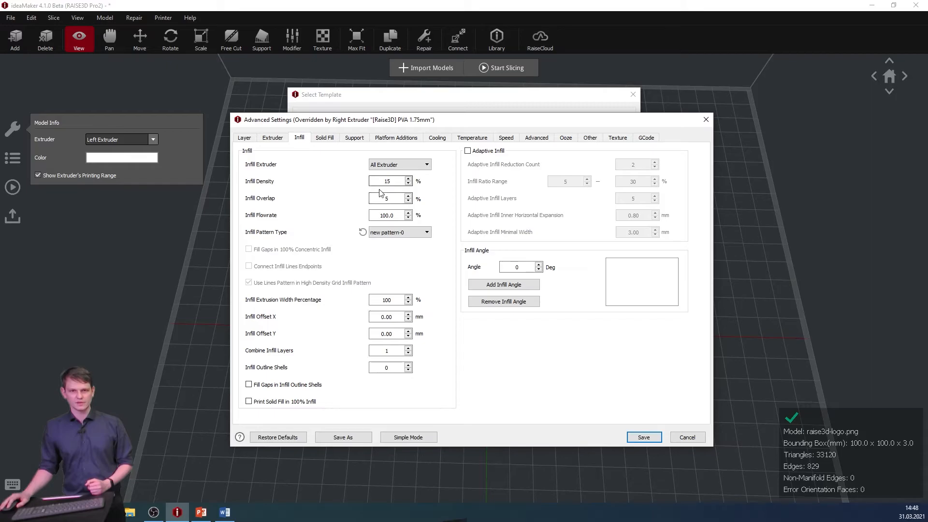
{"action": "left_click", "coordinate": [655, 439]}
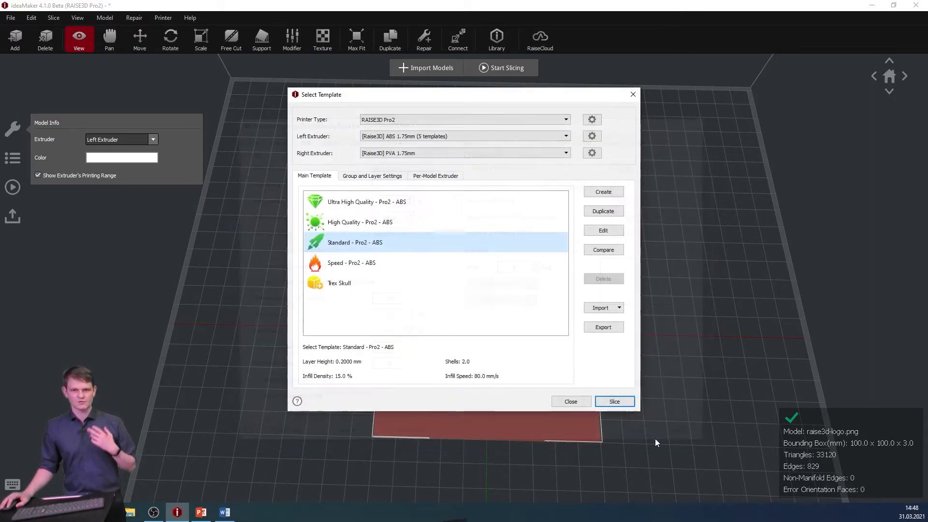
{"action": "left_click", "coordinate": [577, 403]}
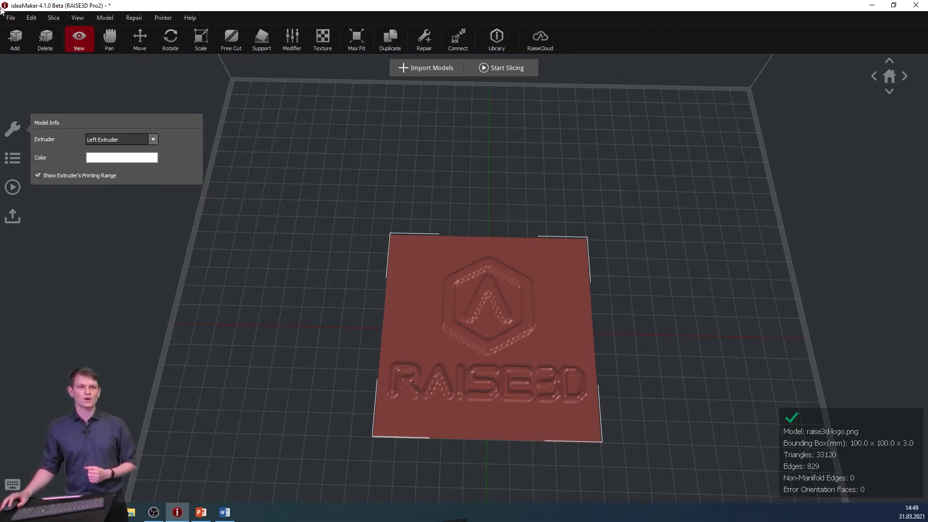
Create an empty project without saving the one containing the imported logo model.
{"action": "left_click", "coordinate": [10, 18]}
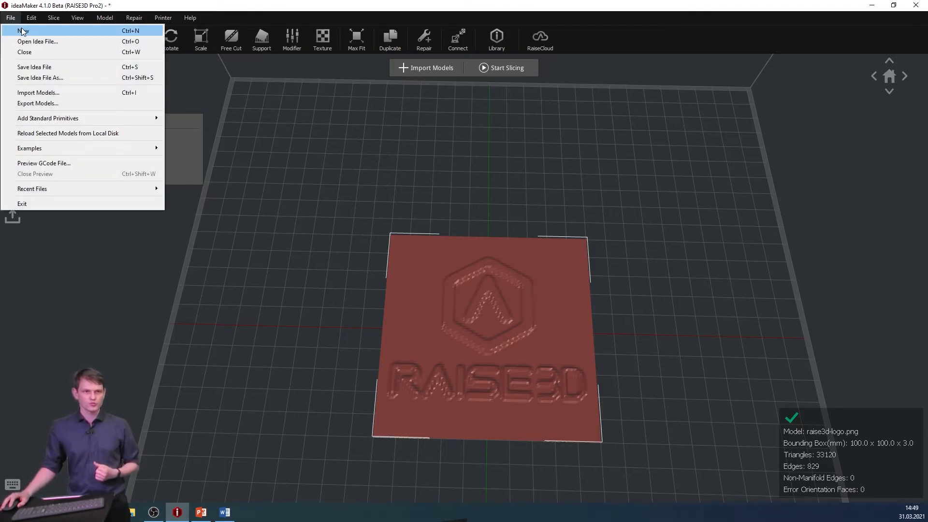
{"action": "left_click", "coordinate": [22, 31]}
{"action": "left_click", "coordinate": [520, 283]}
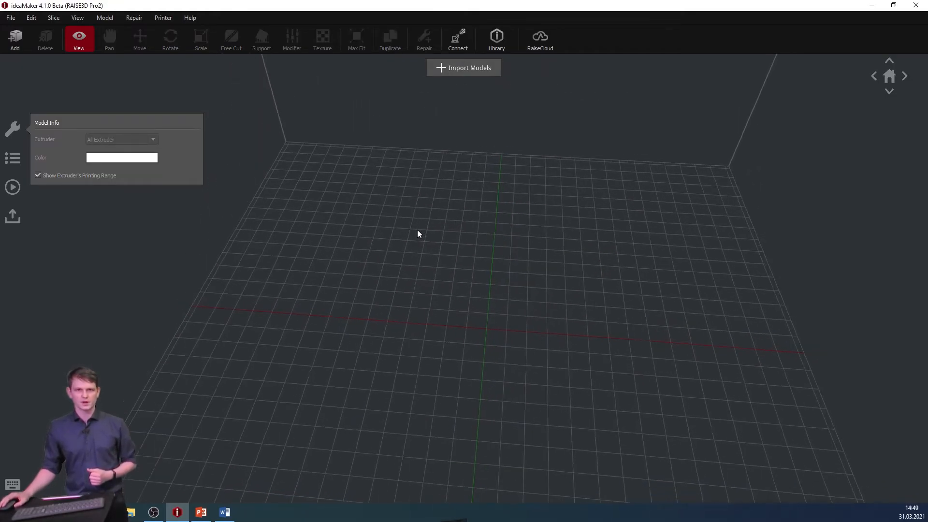
Switch the current printer type to Belt Printer.
{"action": "left_click", "coordinate": [162, 17]}
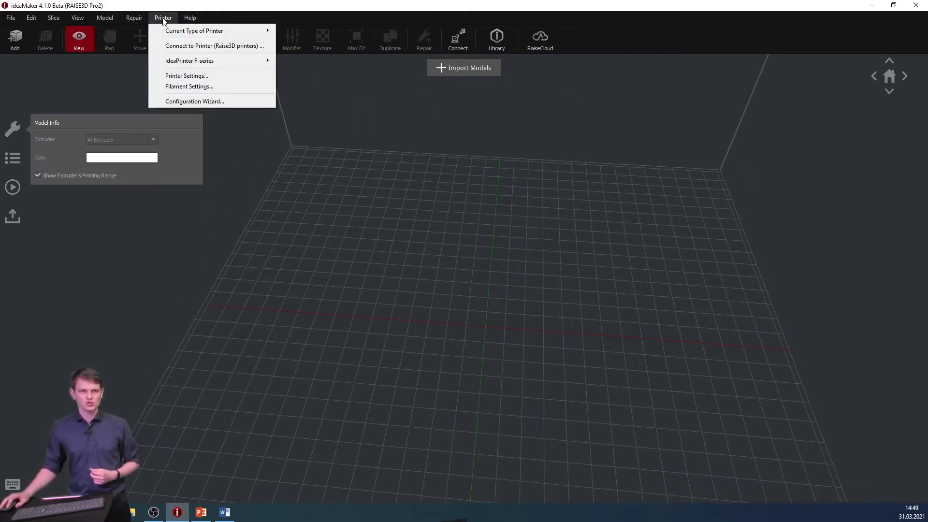
{"action": "mouse_move", "coordinate": [178, 33]}
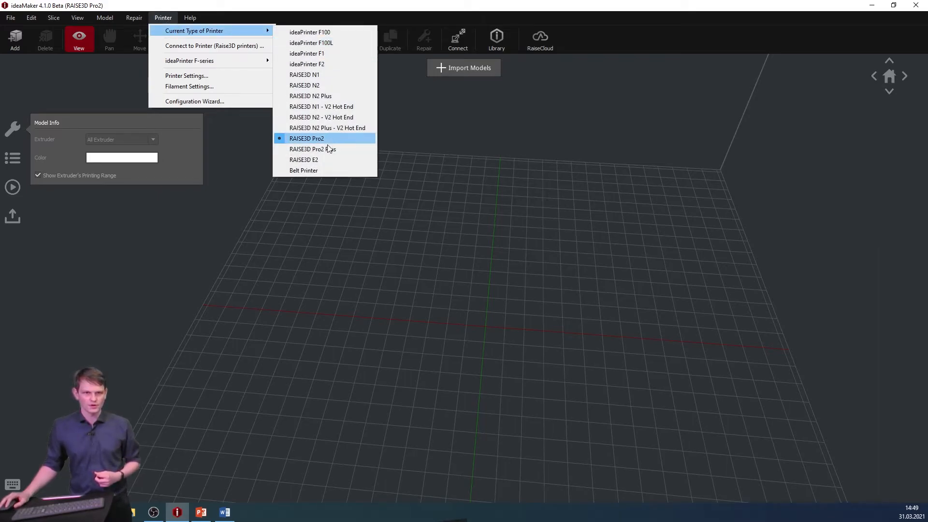
{"action": "left_click", "coordinate": [344, 172]}
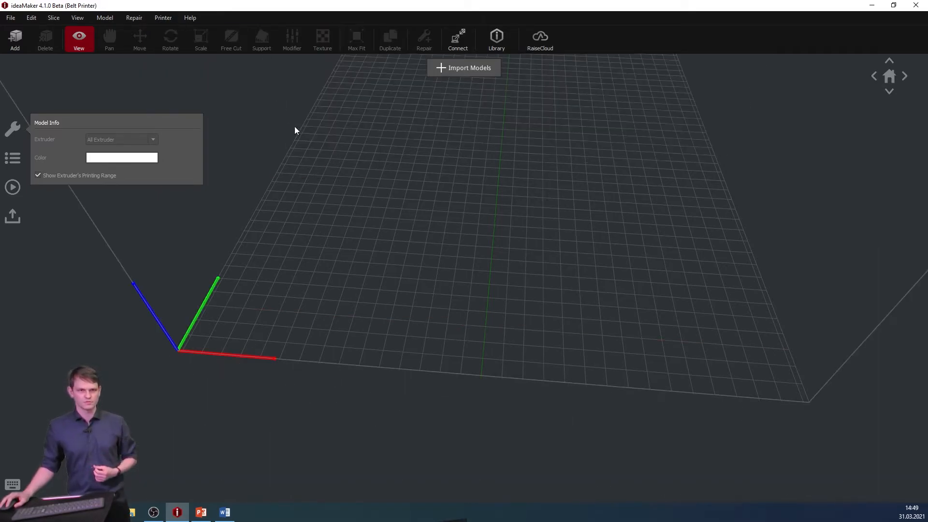
Check the Belt Printer's general and advanced printer settings, including the belt angle option, and save them.
{"action": "left_click", "coordinate": [163, 18]}
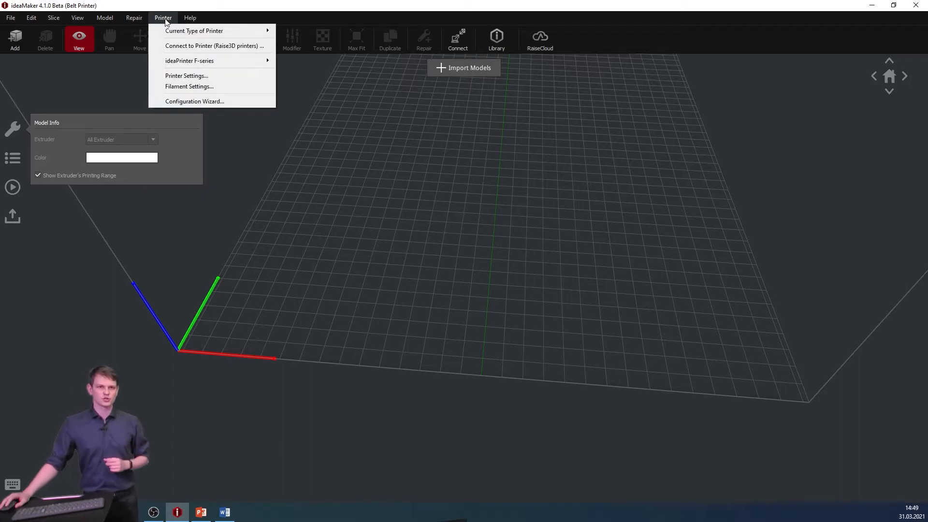
{"action": "left_click", "coordinate": [212, 76]}
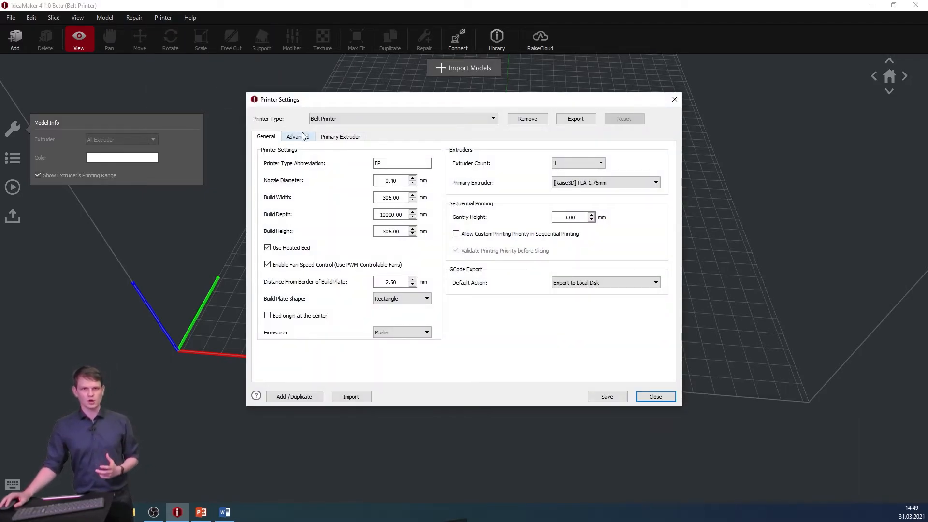
{"action": "left_click", "coordinate": [305, 138]}
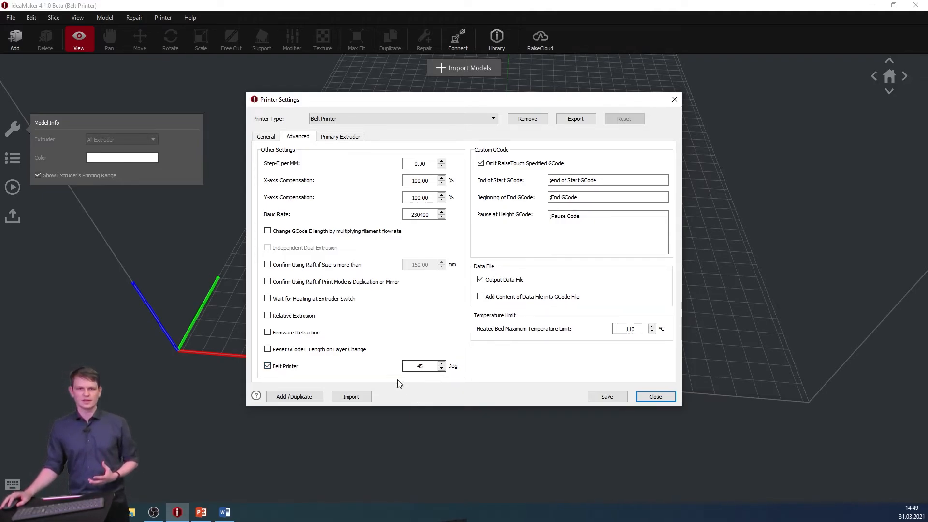
{"action": "left_click", "coordinate": [617, 398]}
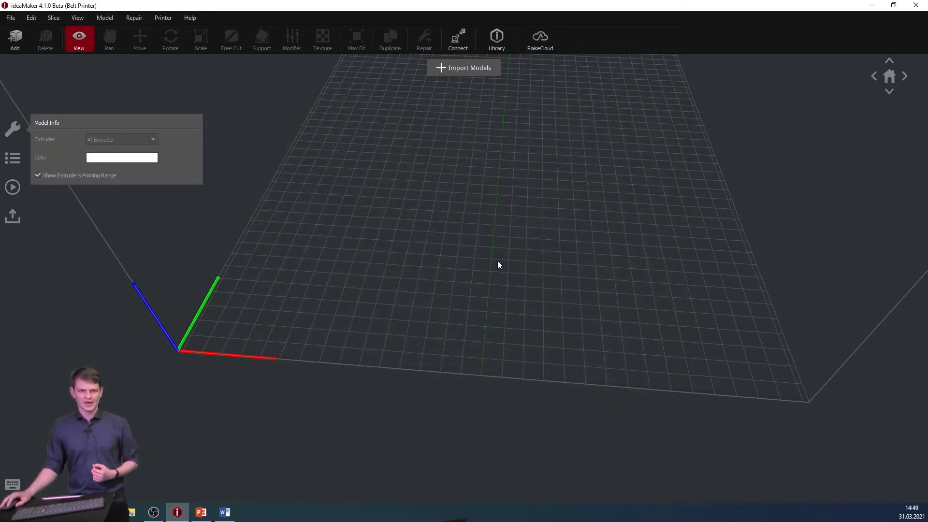
Import the model belt_part.stl onto the belt printer's build plate.
{"action": "left_click_drag", "start_coordinate": [467, 335], "coordinate": [467, 184]}
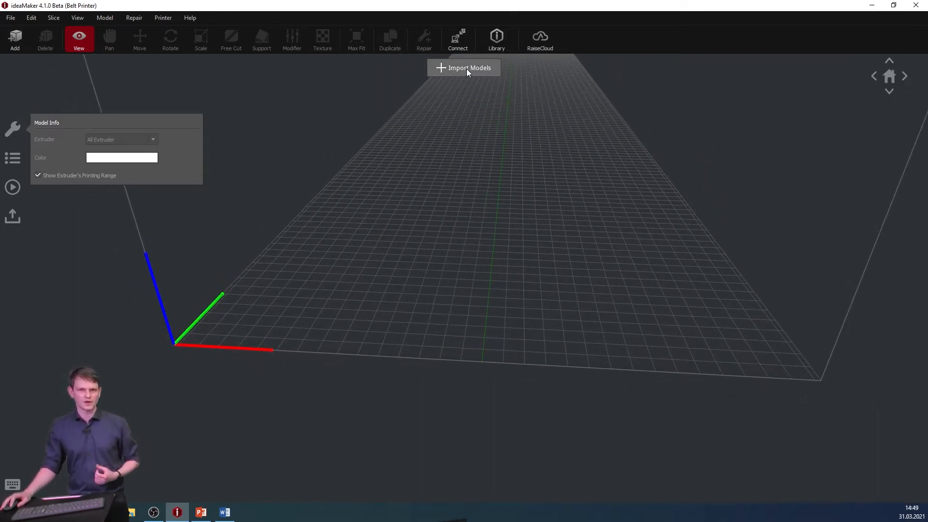
{"action": "left_click", "coordinate": [466, 69]}
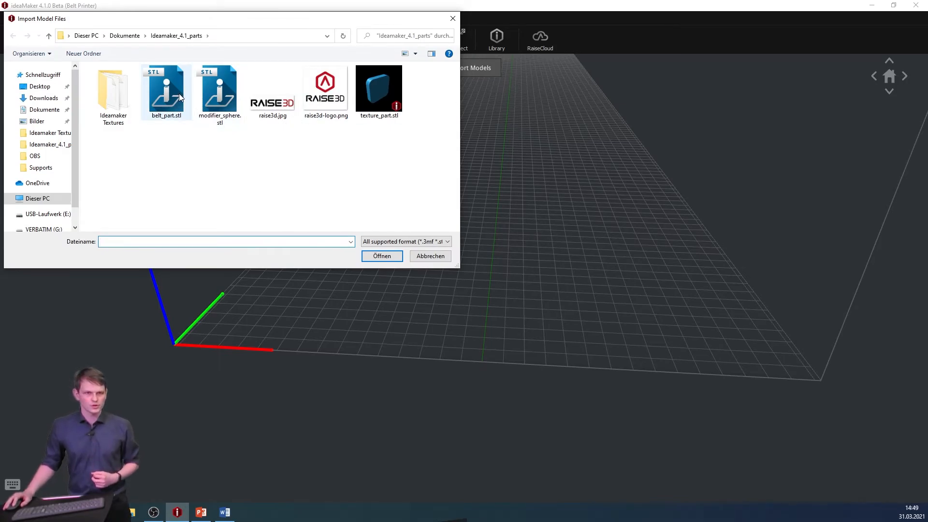
{"action": "double_click", "coordinate": [177, 92]}
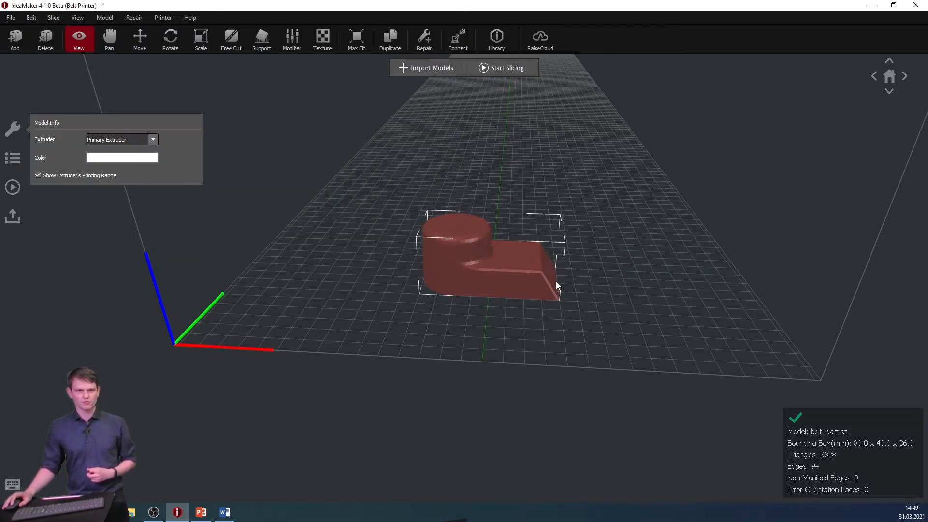
Review the belt offset, raft, wall and seam options in the Slicing settings for Belt Printing template, without slicing.
{"action": "left_click", "coordinate": [13, 160]}
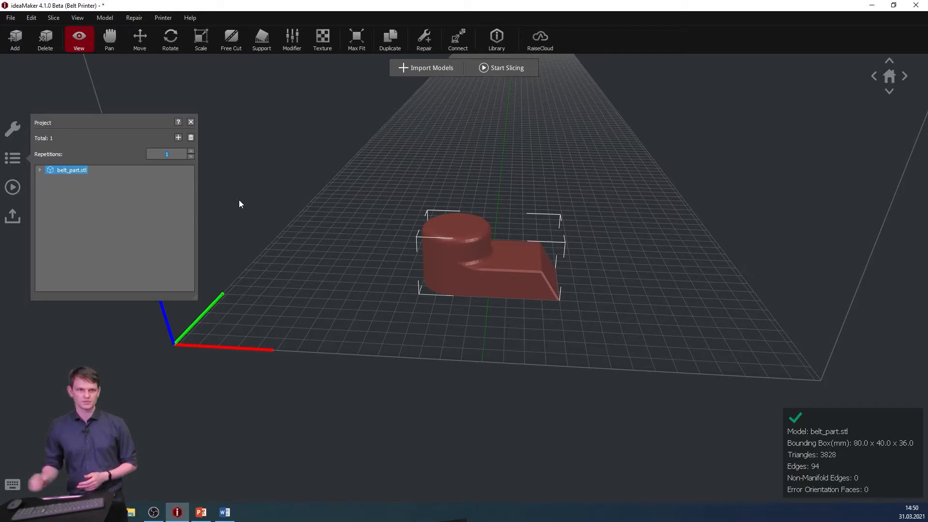
{"action": "left_click", "coordinate": [13, 189]}
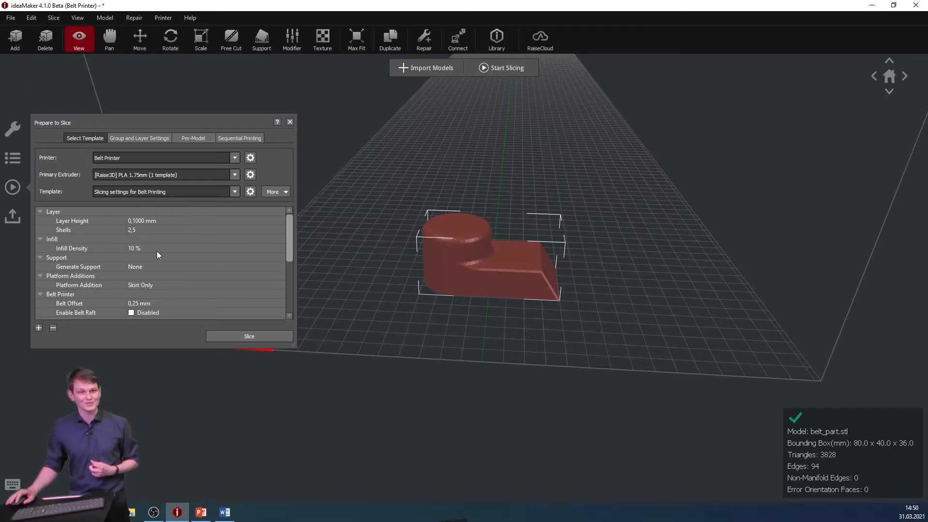
{"action": "left_click", "coordinate": [39, 328]}
{"action": "left_click_drag", "start_coordinate": [544, 206], "coordinate": [551, 317]}
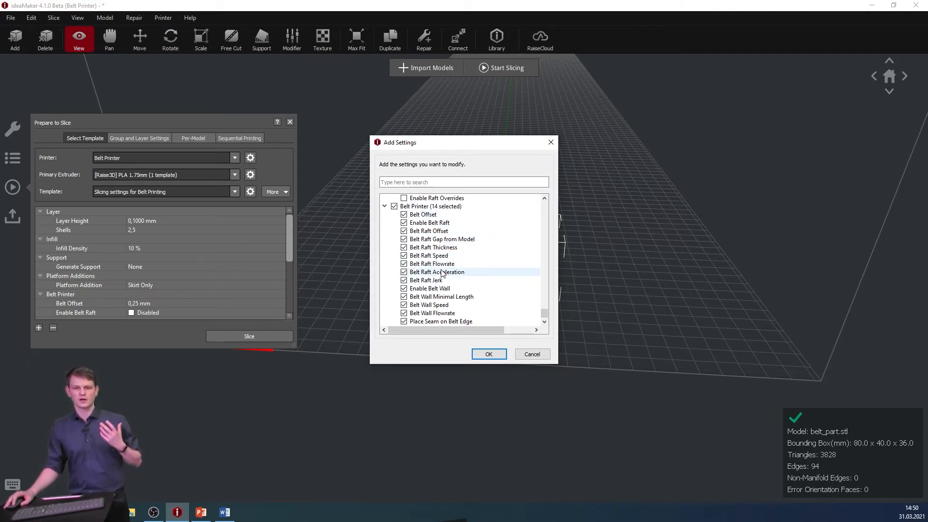
{"action": "left_click", "coordinate": [489, 354]}
{"action": "left_click_drag", "start_coordinate": [288, 246], "coordinate": [294, 312]}
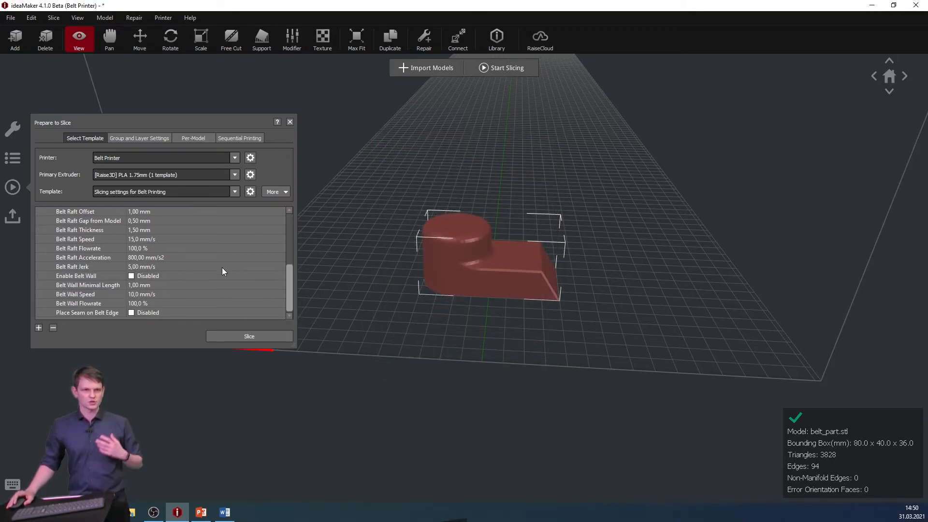
{"action": "scroll", "coordinate": [220, 270], "scroll_direction": "up", "scroll_amount": 2}
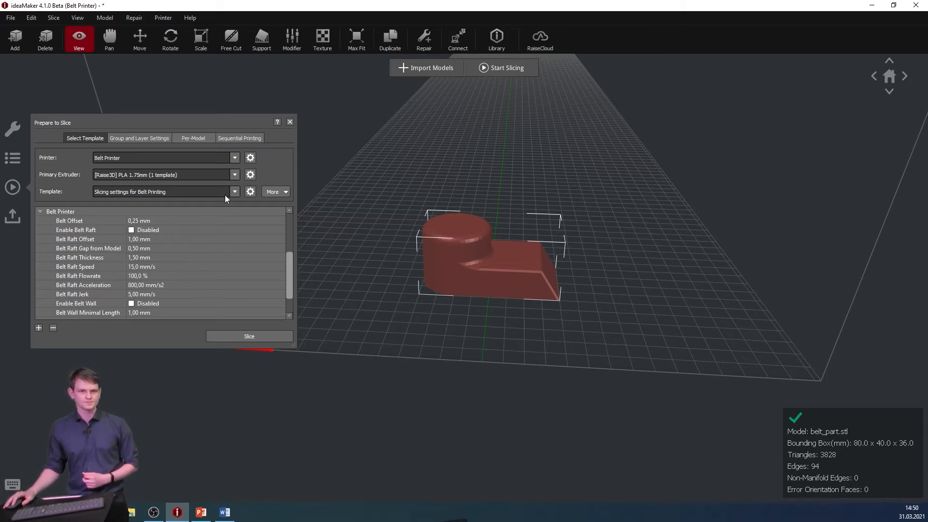
{"action": "left_click", "coordinate": [290, 122]}
Switch the current printer type to RAISE3D Pro2.
{"action": "left_click_drag", "start_coordinate": [448, 236], "coordinate": [458, 264]}
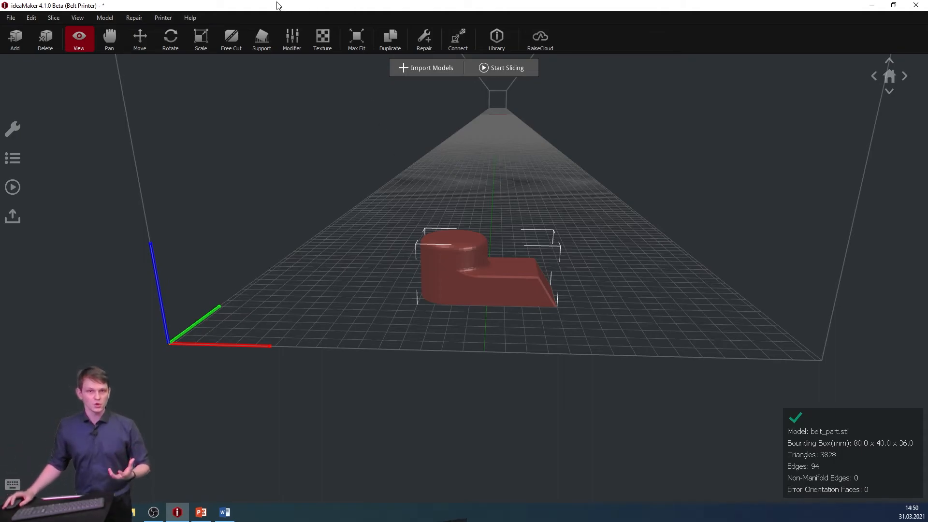
{"action": "left_click", "coordinate": [164, 18]}
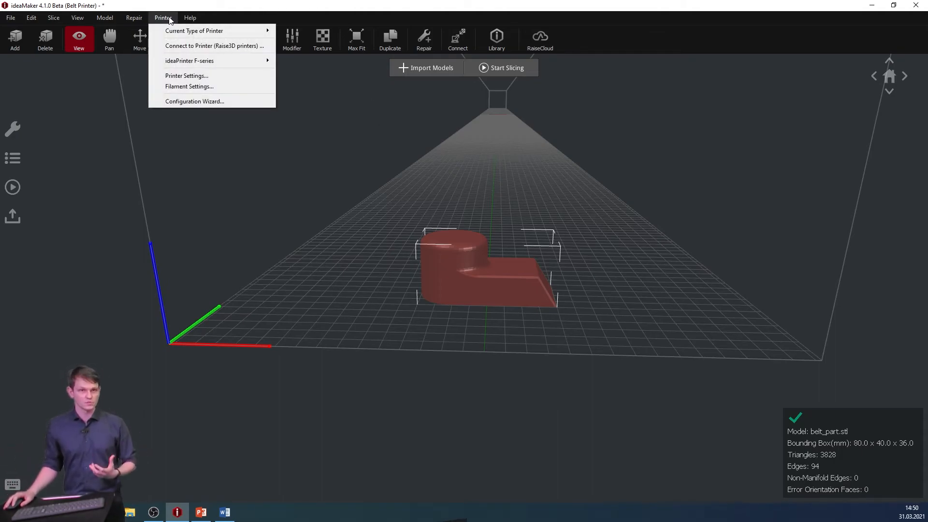
{"action": "mouse_move", "coordinate": [188, 31]}
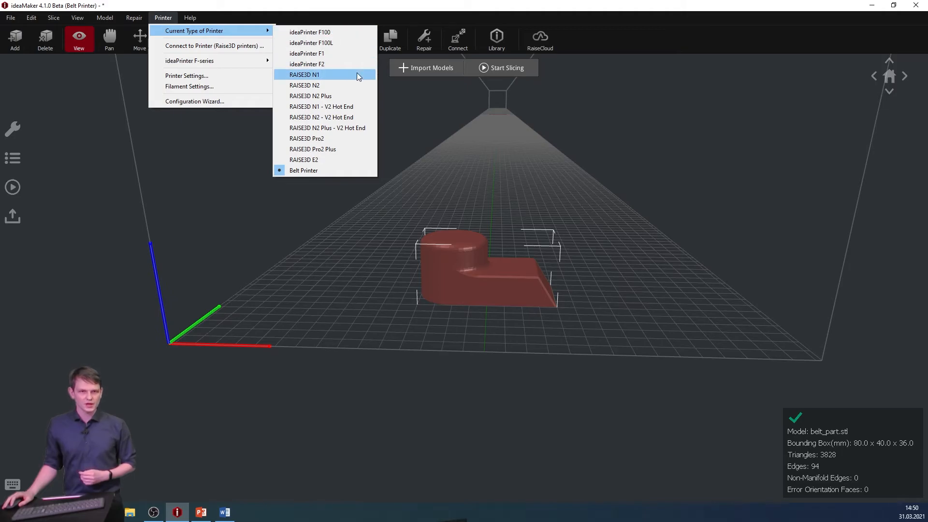
{"action": "left_click", "coordinate": [348, 138]}
{"action": "left_click_drag", "start_coordinate": [391, 219], "coordinate": [397, 271]}
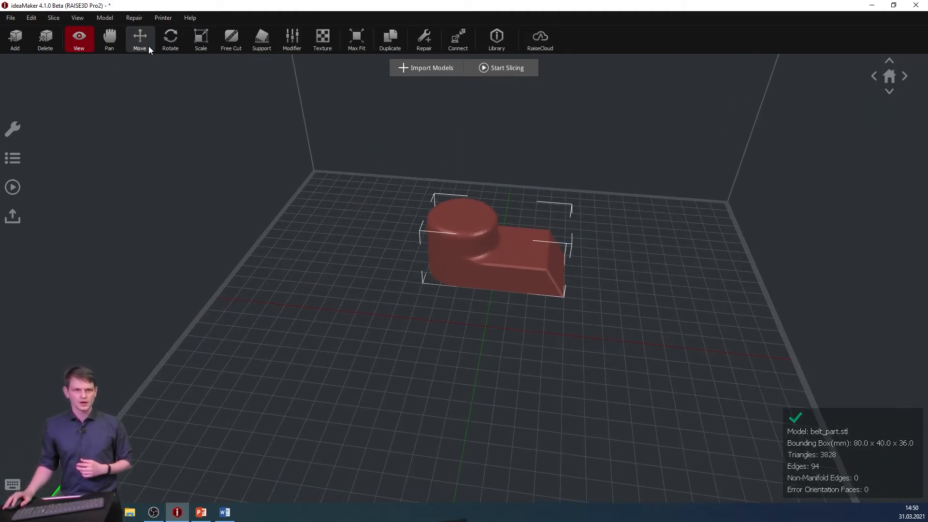
Move the belt part towards the front of the build plate, to about X -0.58 and Y -11.36 mm.
{"action": "left_click", "coordinate": [147, 48]}
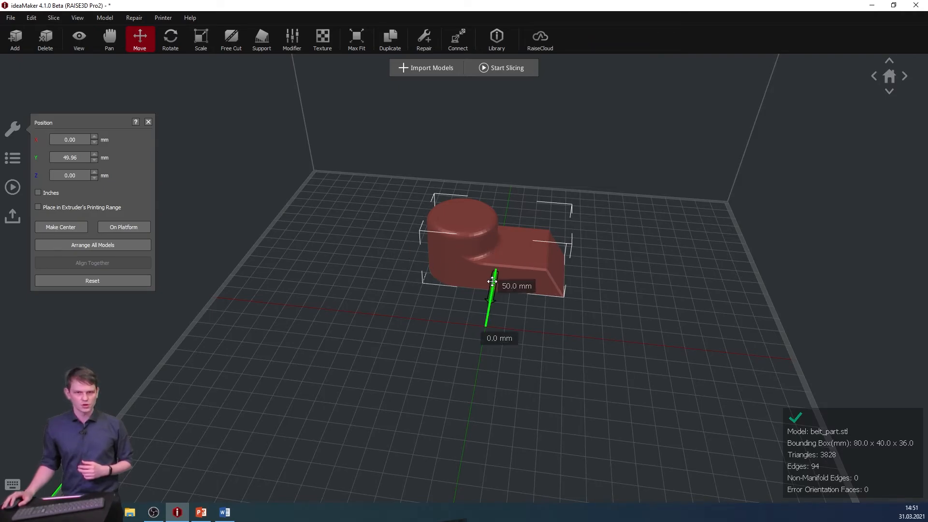
{"action": "left_click_drag", "start_coordinate": [493, 279], "coordinate": [471, 336]}
{"action": "left_click", "coordinate": [419, 221]}
{"action": "left_click", "coordinate": [464, 311]}
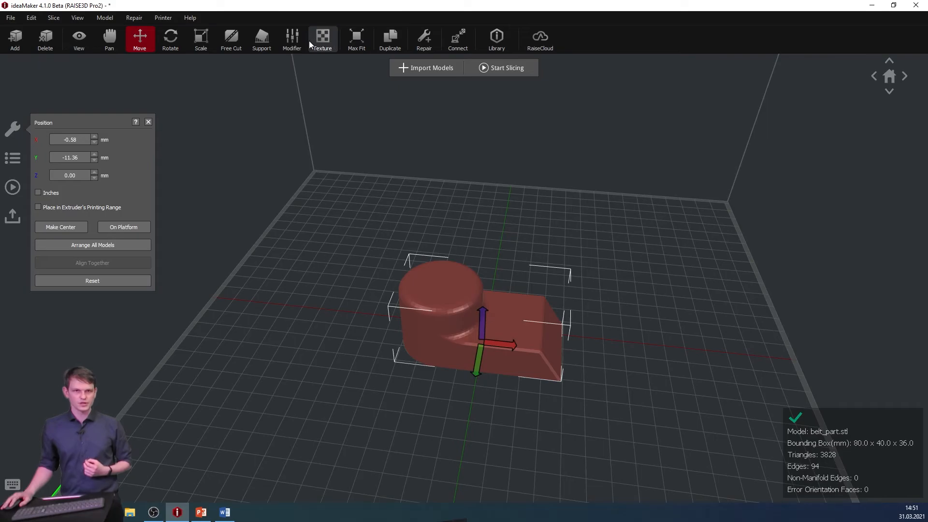
Import modifier_sphere.stl as a modifier of the belt part.
{"action": "left_click", "coordinate": [291, 39]}
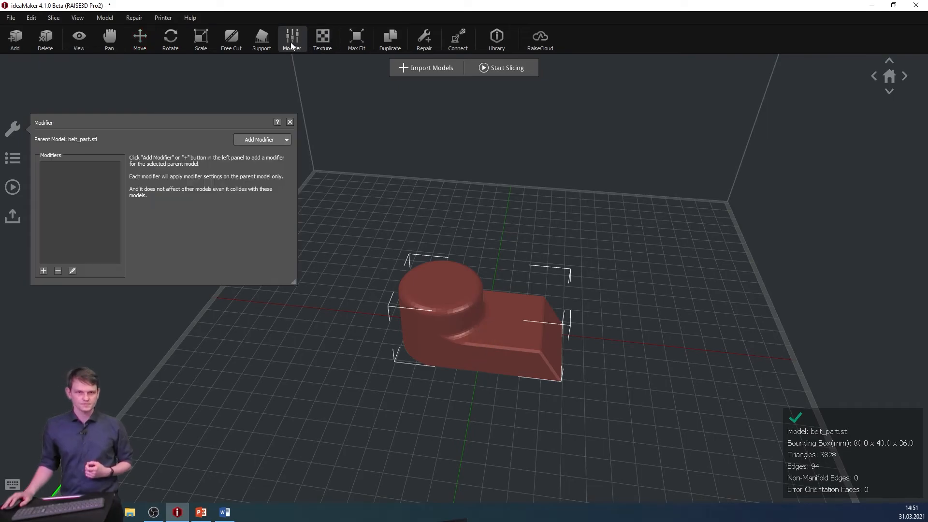
{"action": "left_click", "coordinate": [43, 271]}
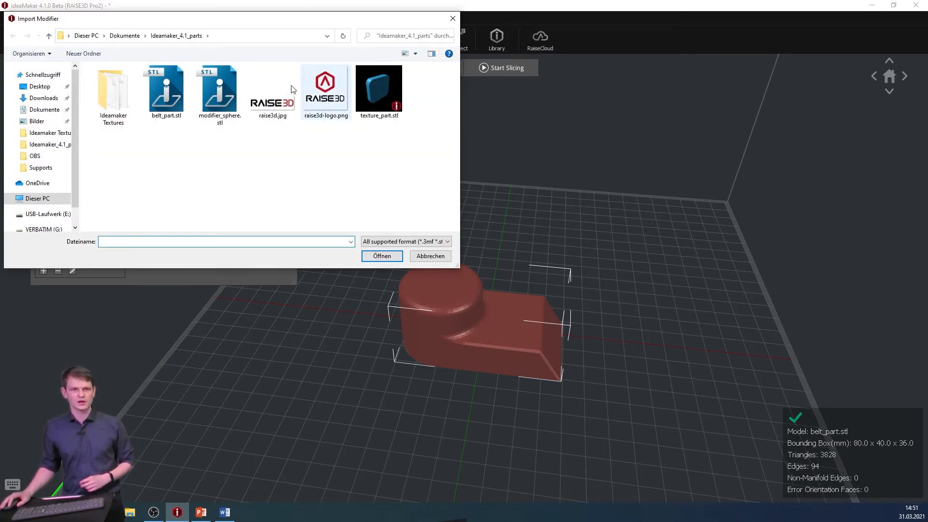
{"action": "double_click", "coordinate": [220, 92]}
{"action": "left_click_drag", "start_coordinate": [629, 319], "coordinate": [313, 155]}
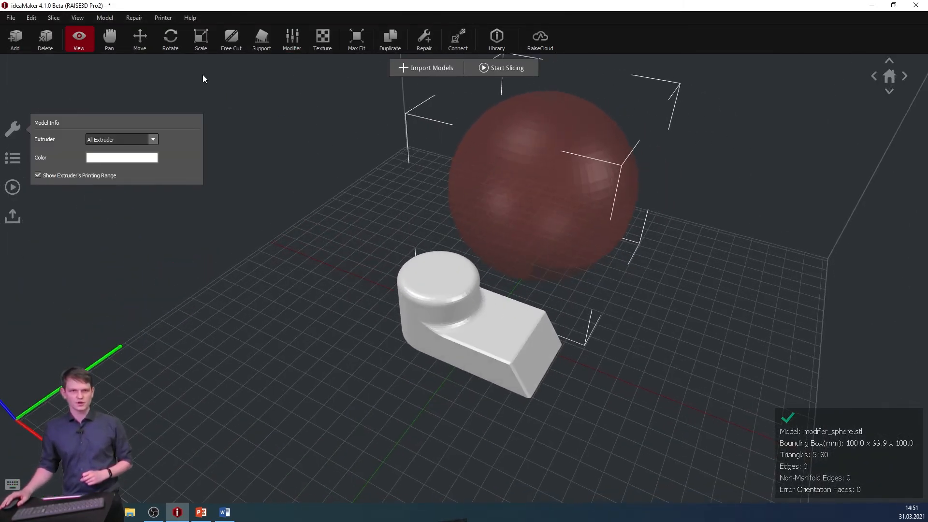
Move the sphere modifier to about X -15.69 and Y 26.09 mm so it overlaps the rear of the belt part.
{"action": "left_click", "coordinate": [140, 38]}
{"action": "left_click_drag", "start_coordinate": [574, 214], "coordinate": [516, 258]}
{"action": "left_click_drag", "start_coordinate": [576, 367], "coordinate": [625, 367]}
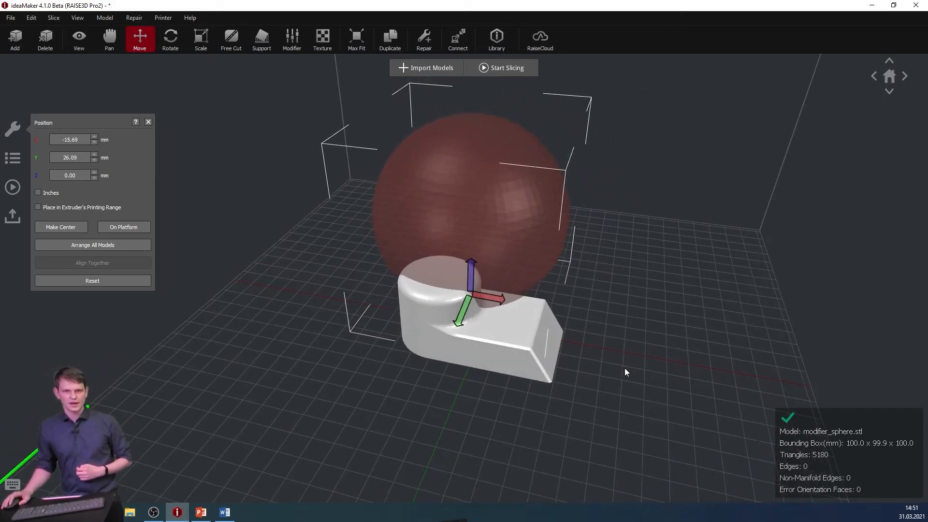
Keep the sphere modifier's type at Change settings of overlap with parent model and add the Modifier Extruder setting to it.
{"action": "left_click", "coordinate": [289, 37]}
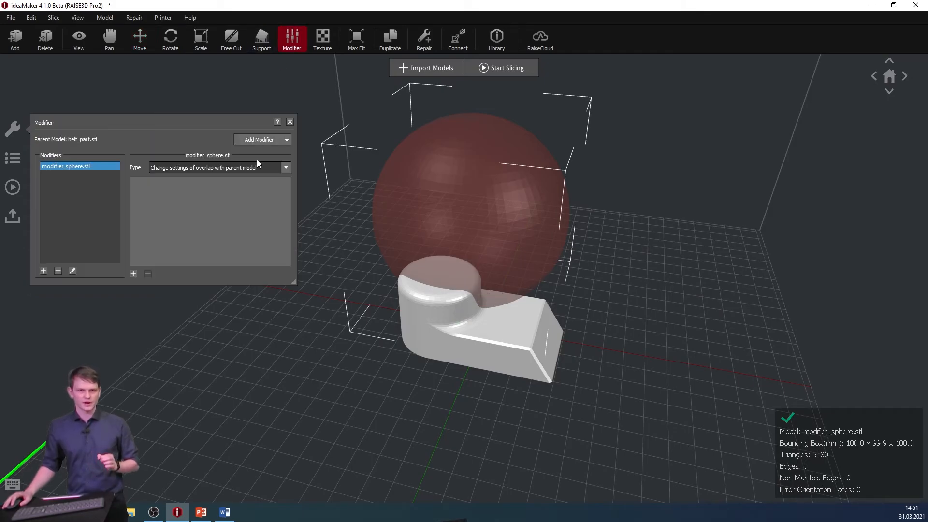
{"action": "left_click", "coordinate": [205, 172]}
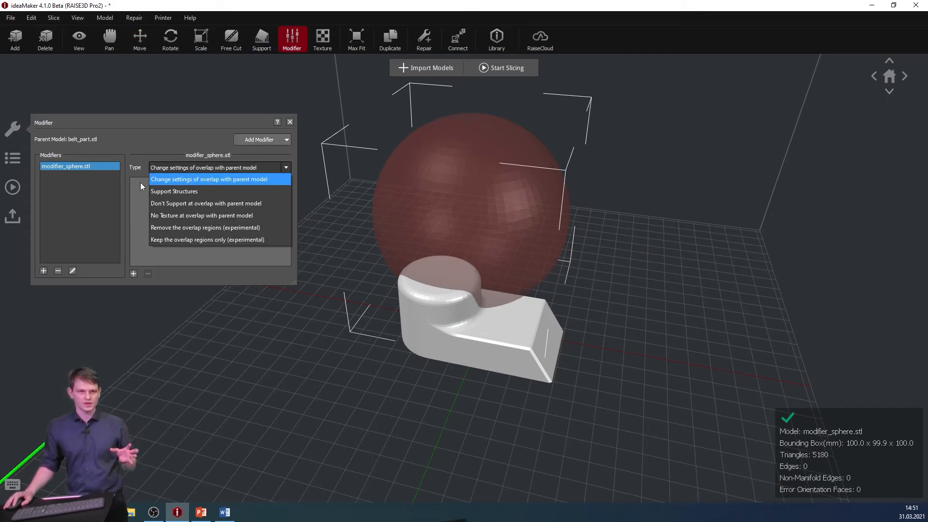
{"action": "left_click", "coordinate": [204, 182]}
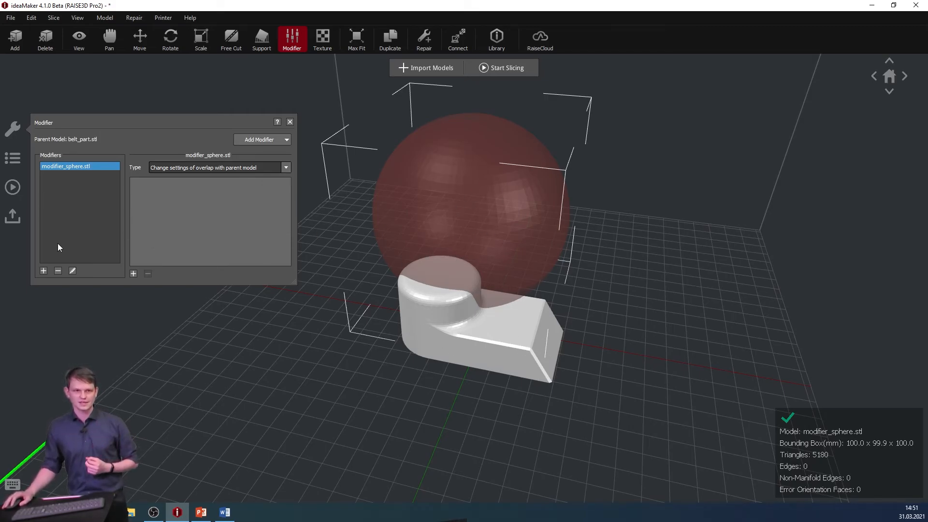
{"action": "left_click", "coordinate": [134, 274]}
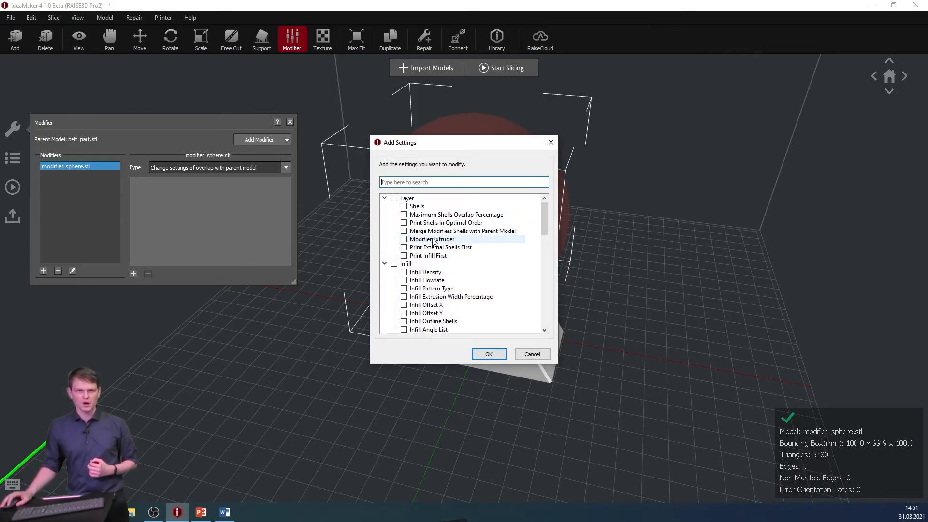
{"action": "left_click", "coordinate": [404, 240]}
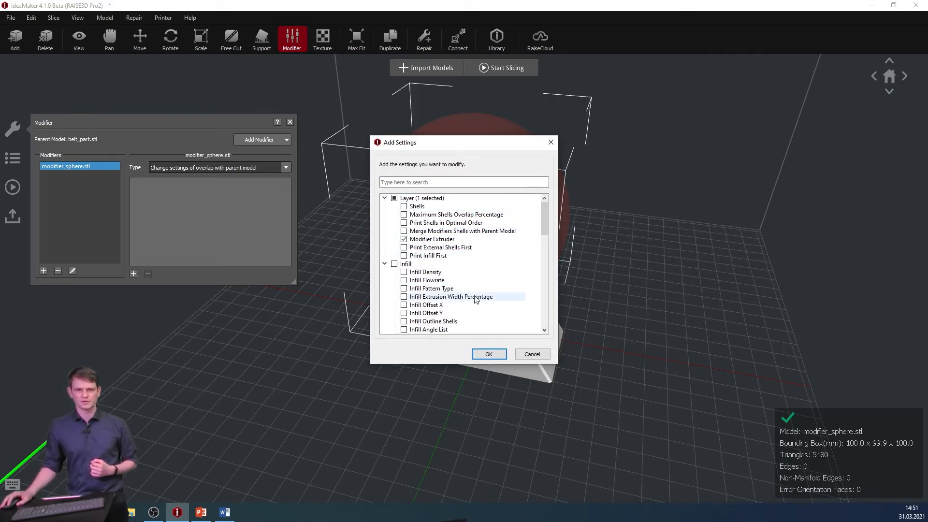
{"action": "left_click", "coordinate": [489, 355]}
Set the sphere's Modifier Extruder to Right Extruder and close the modifier settings.
{"action": "left_click", "coordinate": [249, 191]}
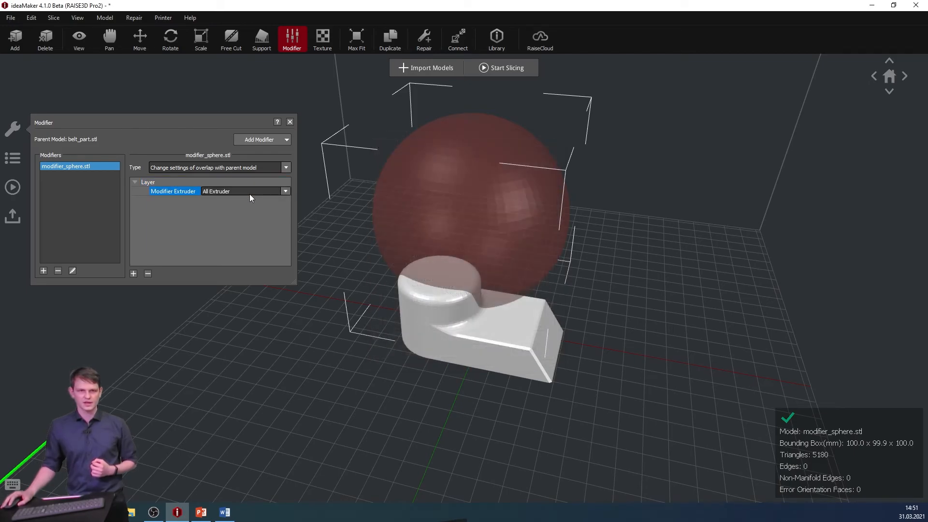
{"action": "left_click", "coordinate": [285, 192]}
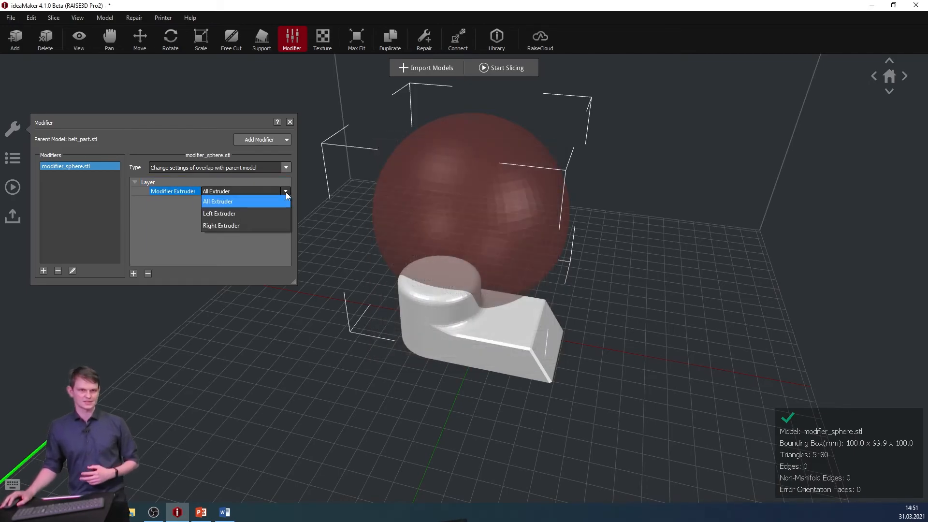
{"action": "left_click", "coordinate": [262, 226]}
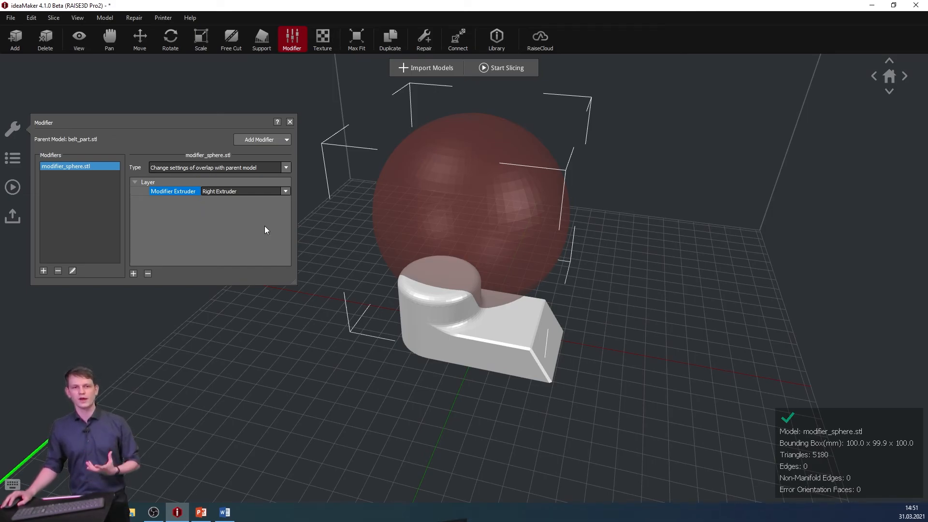
{"action": "left_click", "coordinate": [290, 122]}
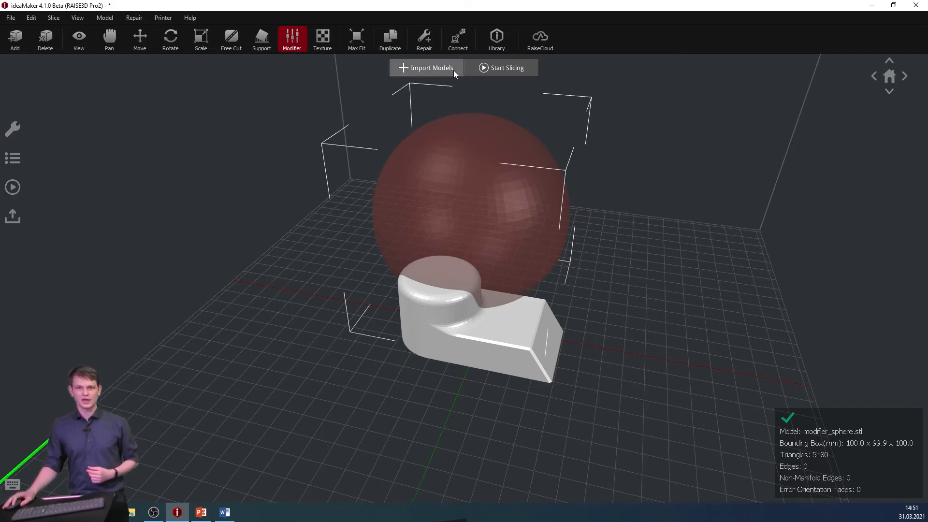
Slice the belt part with the Standard - Pro2 - ABS template and open the slice preview.
{"action": "left_click", "coordinate": [483, 68]}
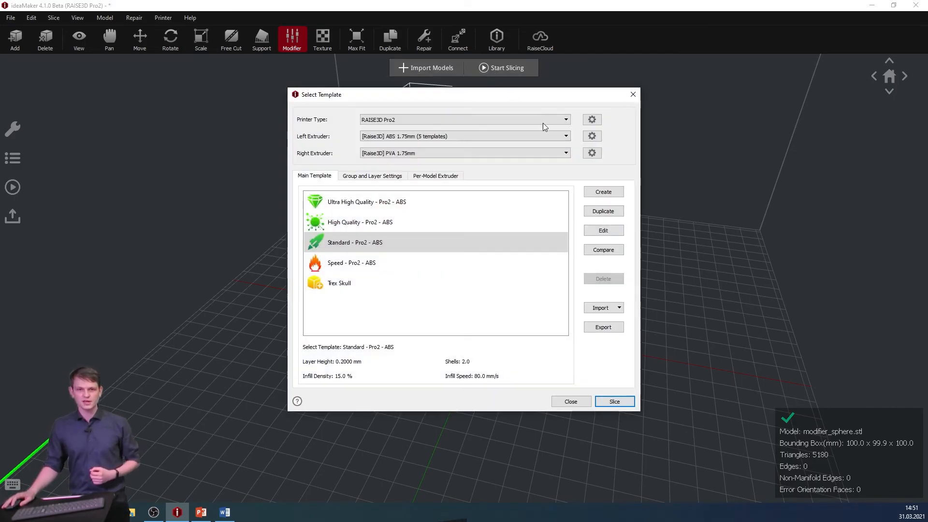
{"action": "left_click", "coordinate": [623, 404]}
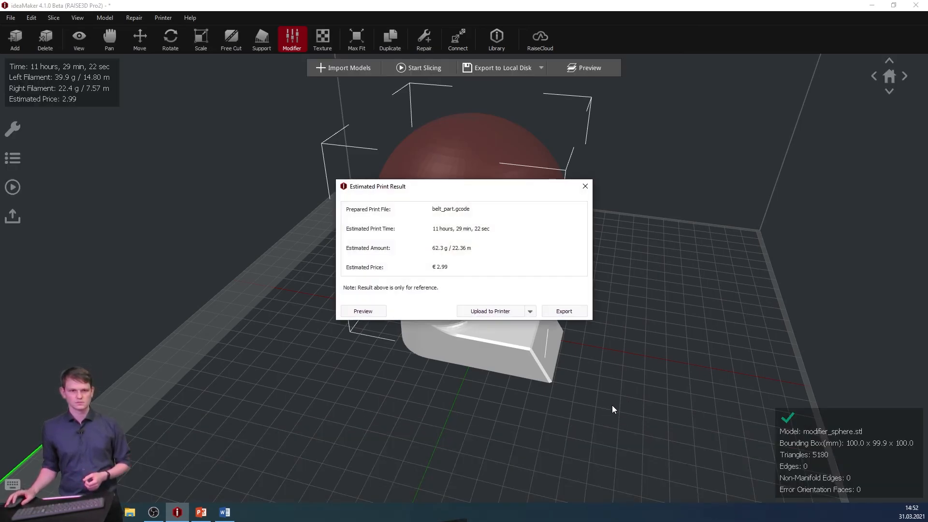
{"action": "left_click", "coordinate": [373, 313]}
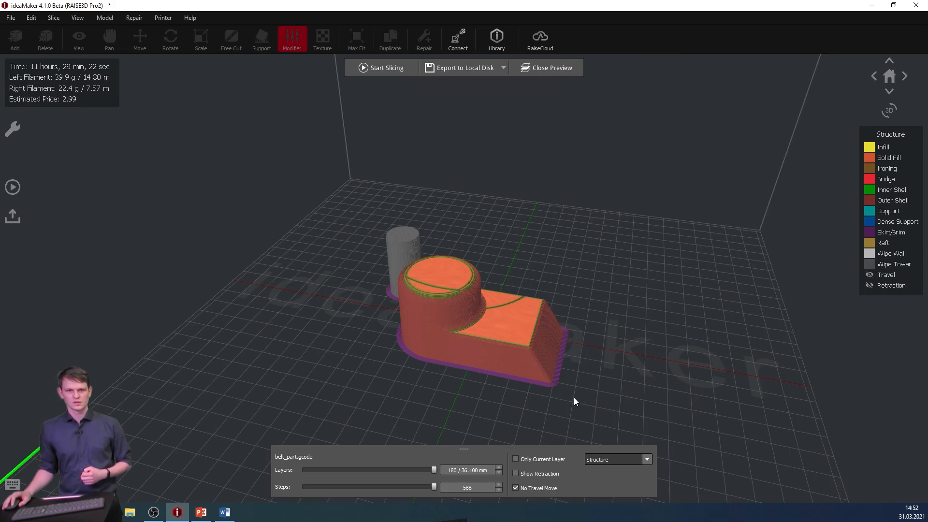
Colour the slice preview by Extruder Color and lower the displayed layers to 154 to inspect the infill of both extruders.
{"action": "left_click", "coordinate": [612, 460]}
{"action": "left_click", "coordinate": [612, 470]}
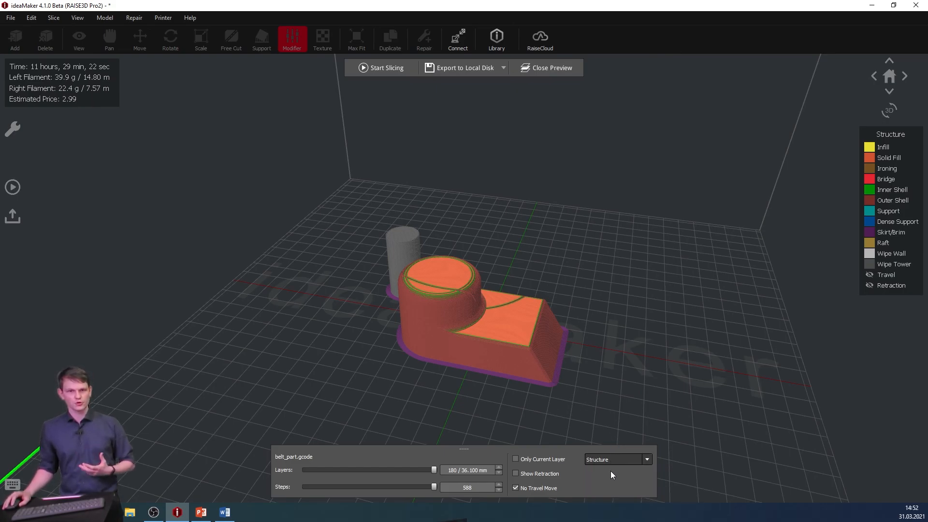
{"action": "left_click_drag", "start_coordinate": [617, 351], "coordinate": [242, 382]}
{"action": "left_click_drag", "start_coordinate": [538, 346], "coordinate": [566, 390]}
{"action": "scroll", "coordinate": [442, 292], "scroll_direction": "up", "scroll_amount": 2}
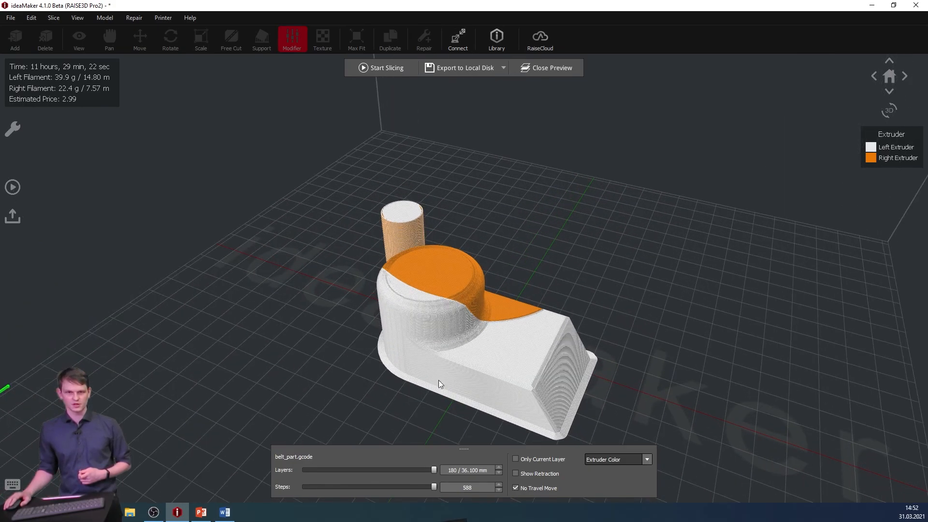
{"action": "left_click_drag", "start_coordinate": [434, 472], "coordinate": [414, 473]}
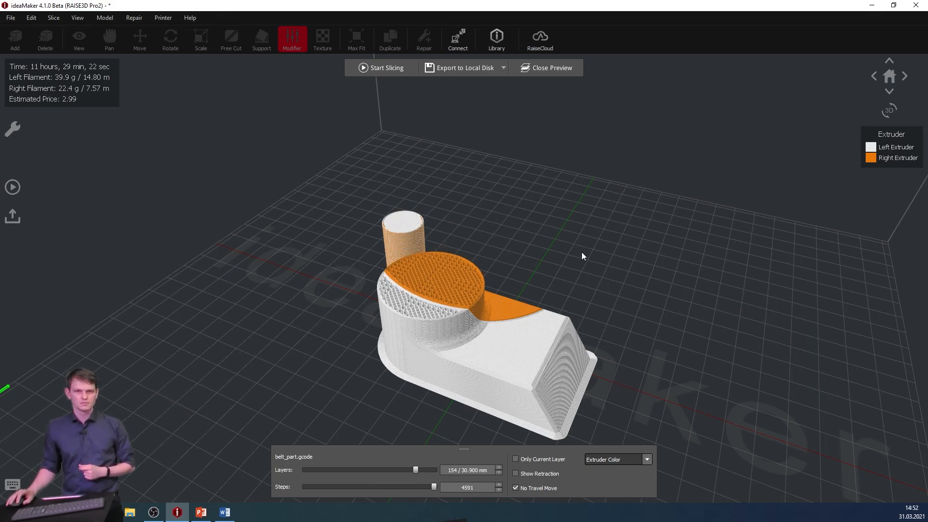